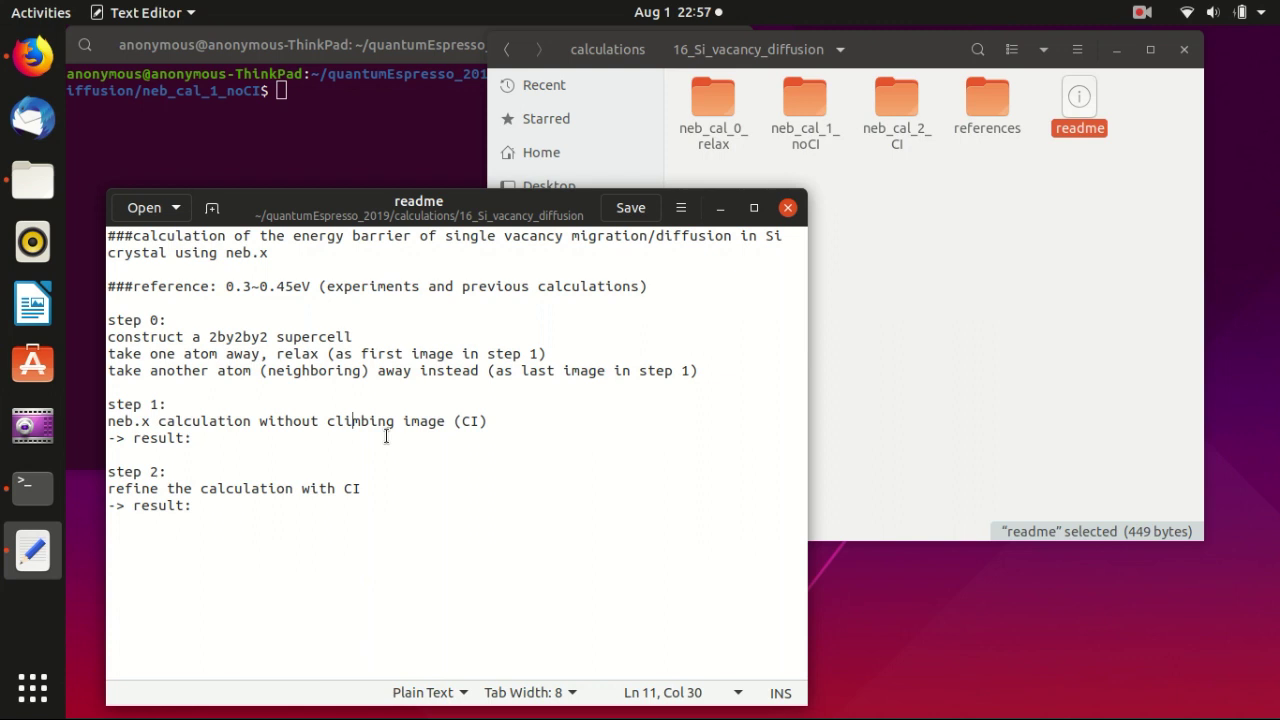
Read the readme's three-step neb.x plan, then raise the 16_Si_vacancy_diffusion folder window.
click(914, 261)
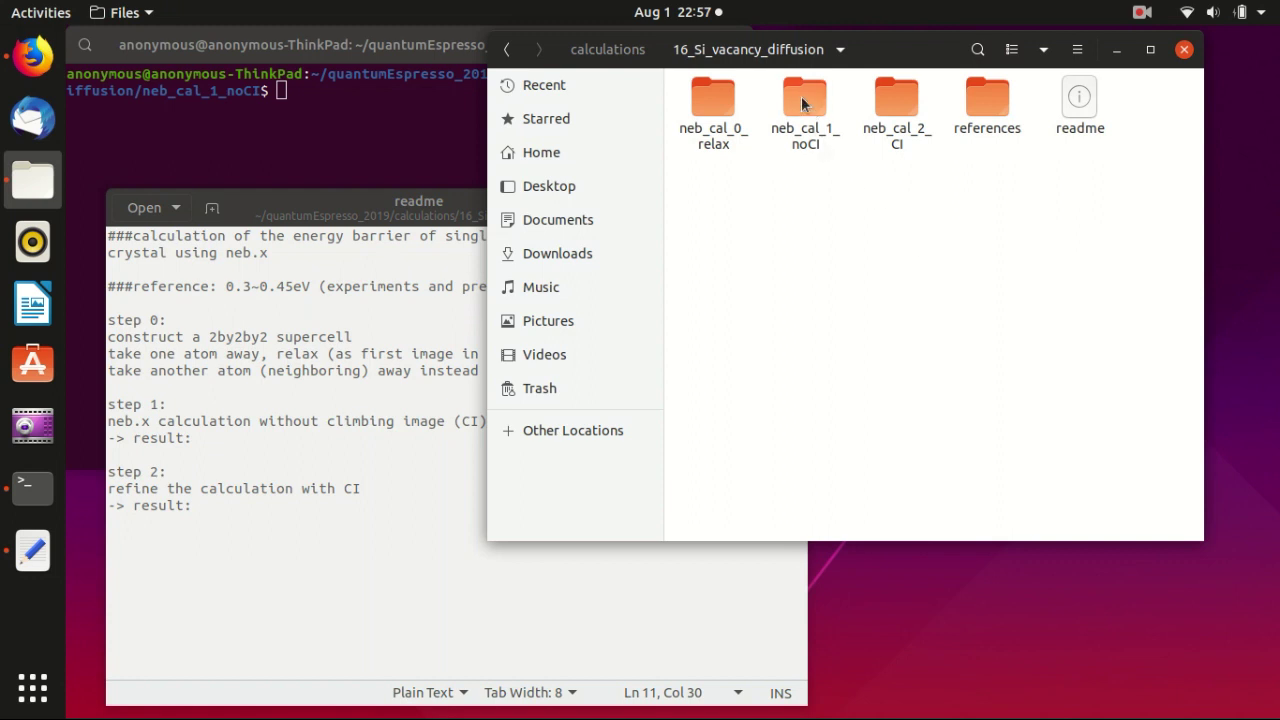
Open the neb_cal_1_noCI folder and its si.supercell_3_neb.in input file in gedit.
double_click(802, 104)
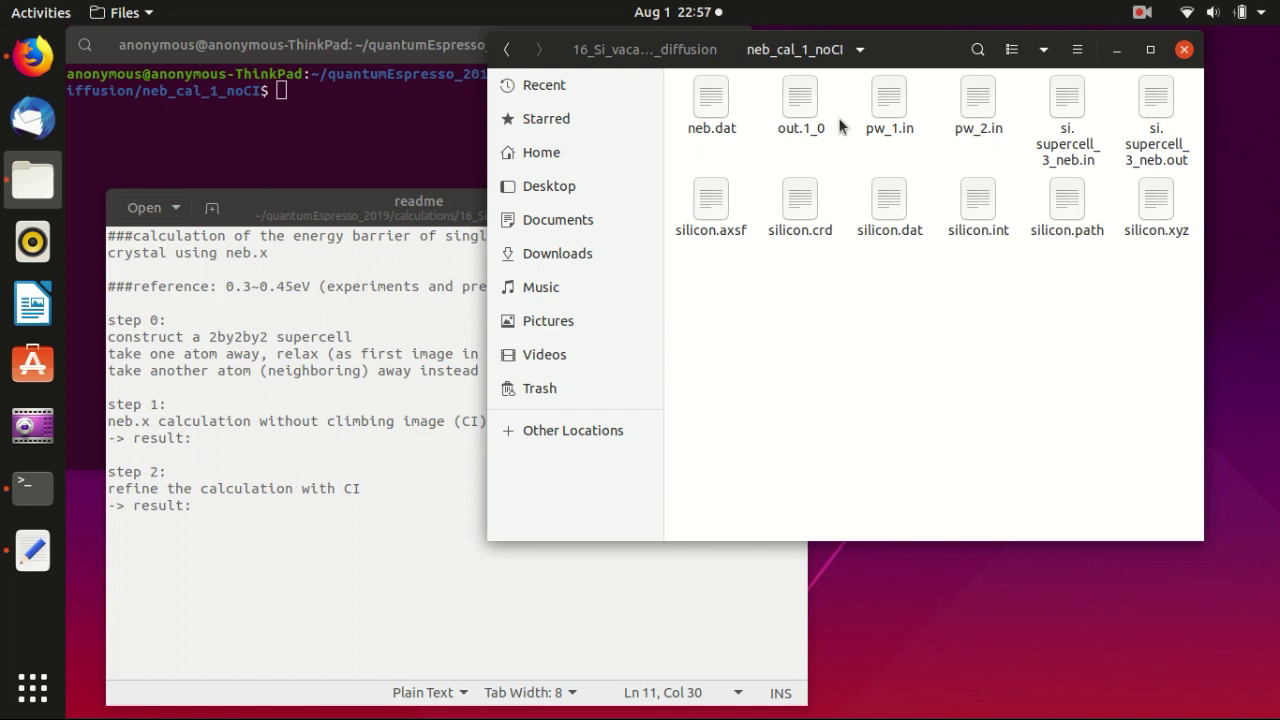
double_click(1064, 104)
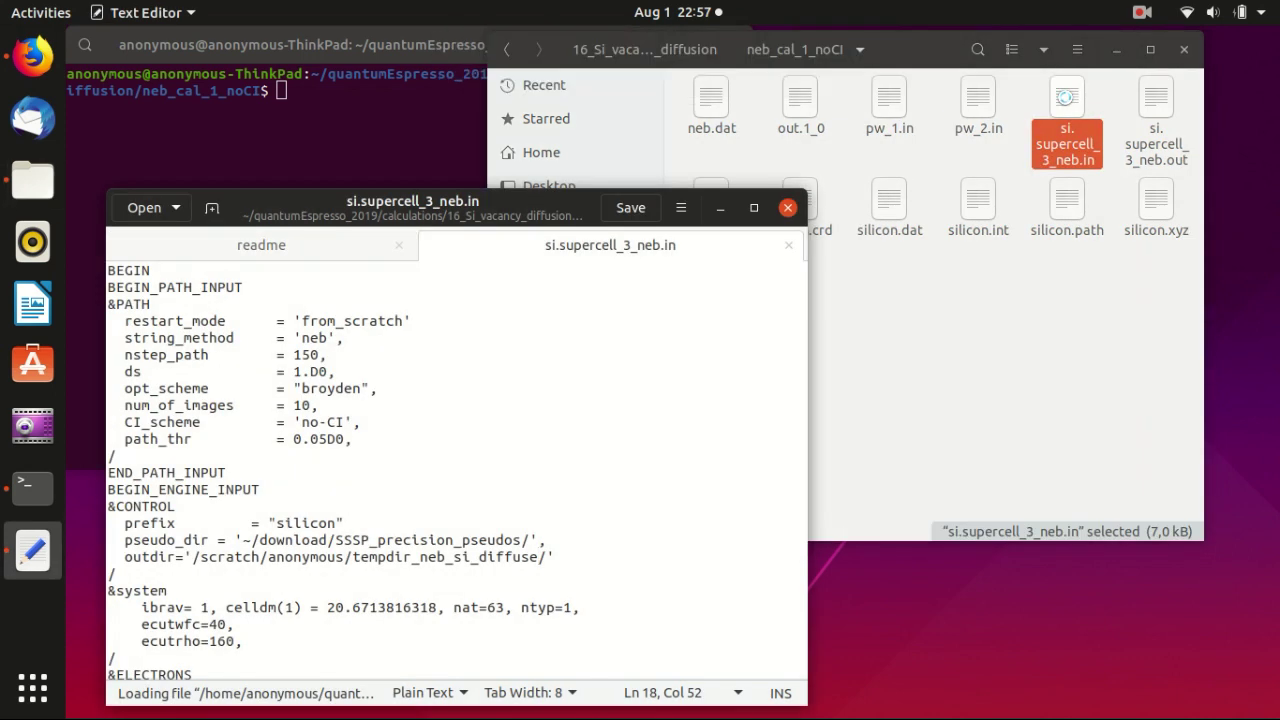
click(563, 352)
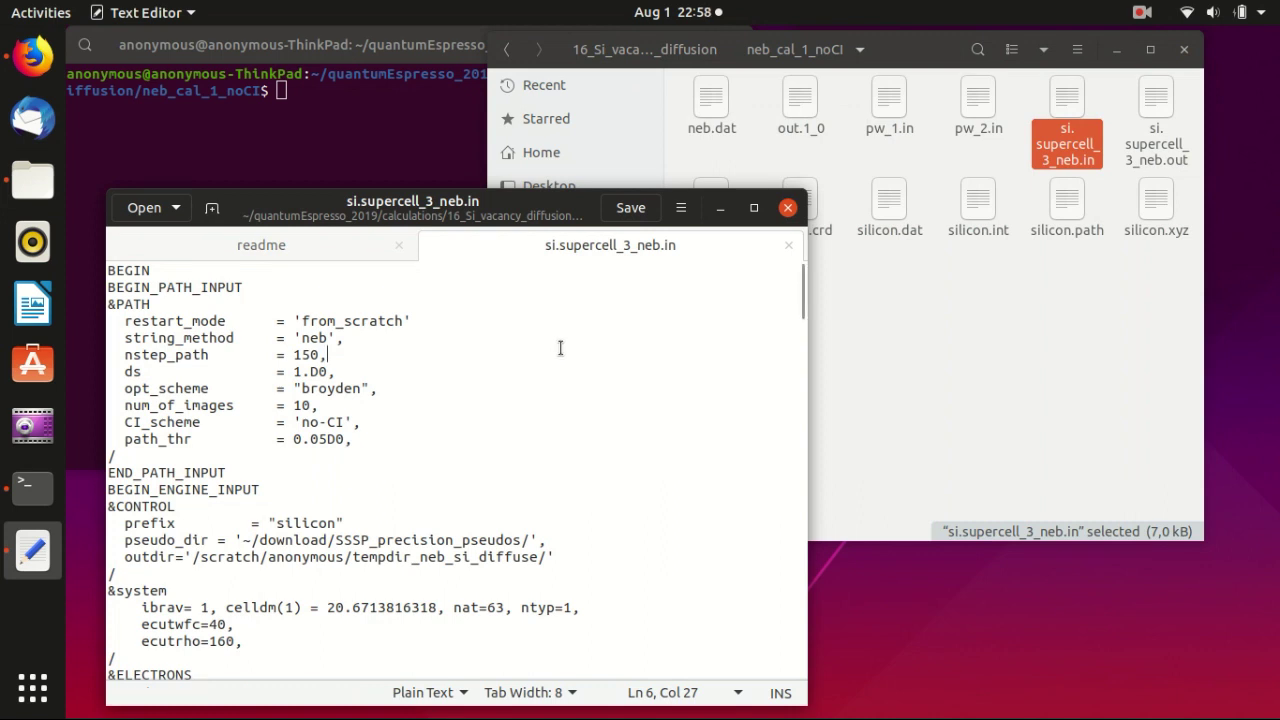
In the terminal, start an mpirun command pointing to the q-e-qe-6.4.1_3_Intel bin/neb.x program.
click(389, 138)
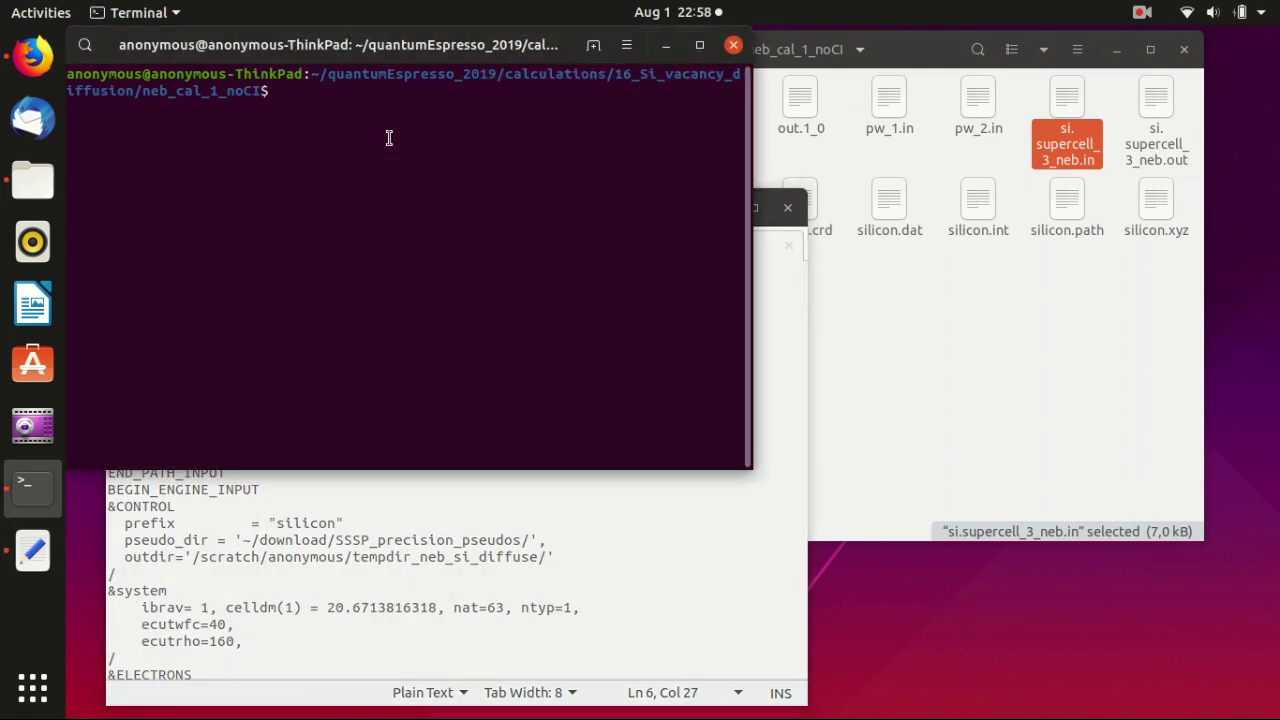
text(mpirun ~/quan)
key(Tab)
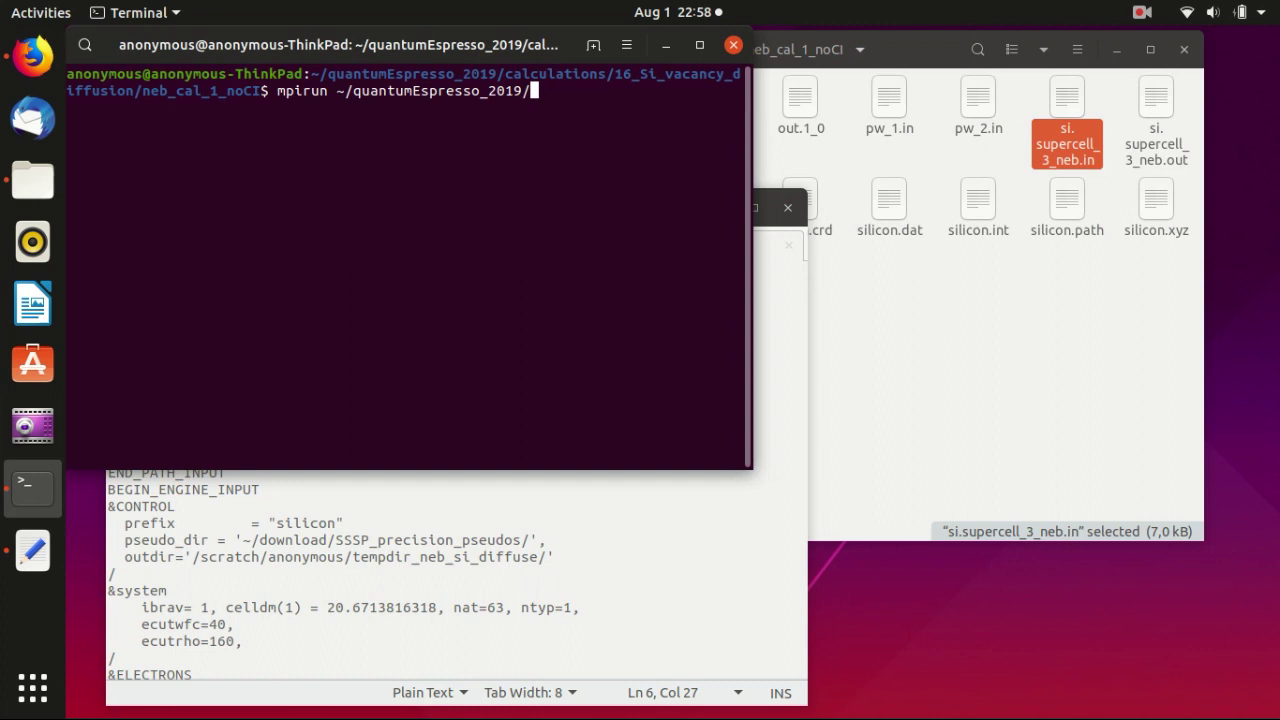
text(q)
key(Tab)
text(3)
key(Tab)
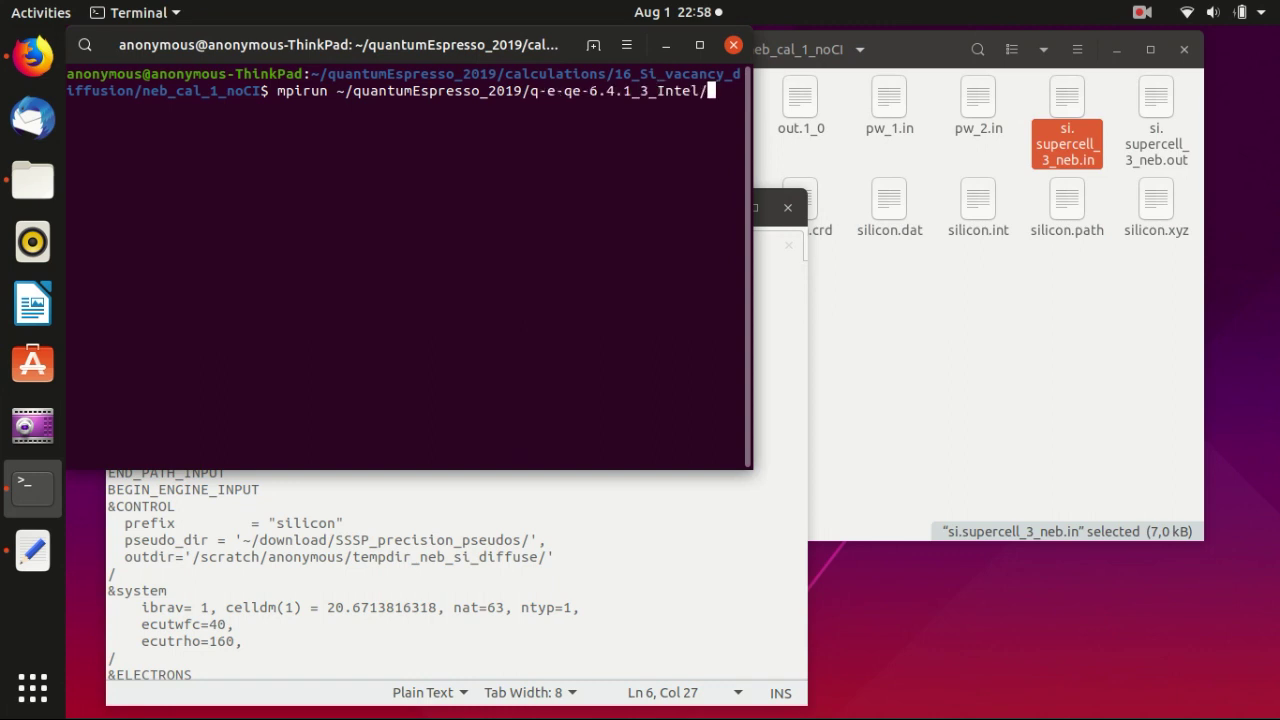
text(b)
key(Tab)
text(neb)
key(Tab)
Complete the command with -np 12, input si.supercell_3_neb.in and output si.supercell_3_neb.out, leaving it unrun.
text(-inp si)
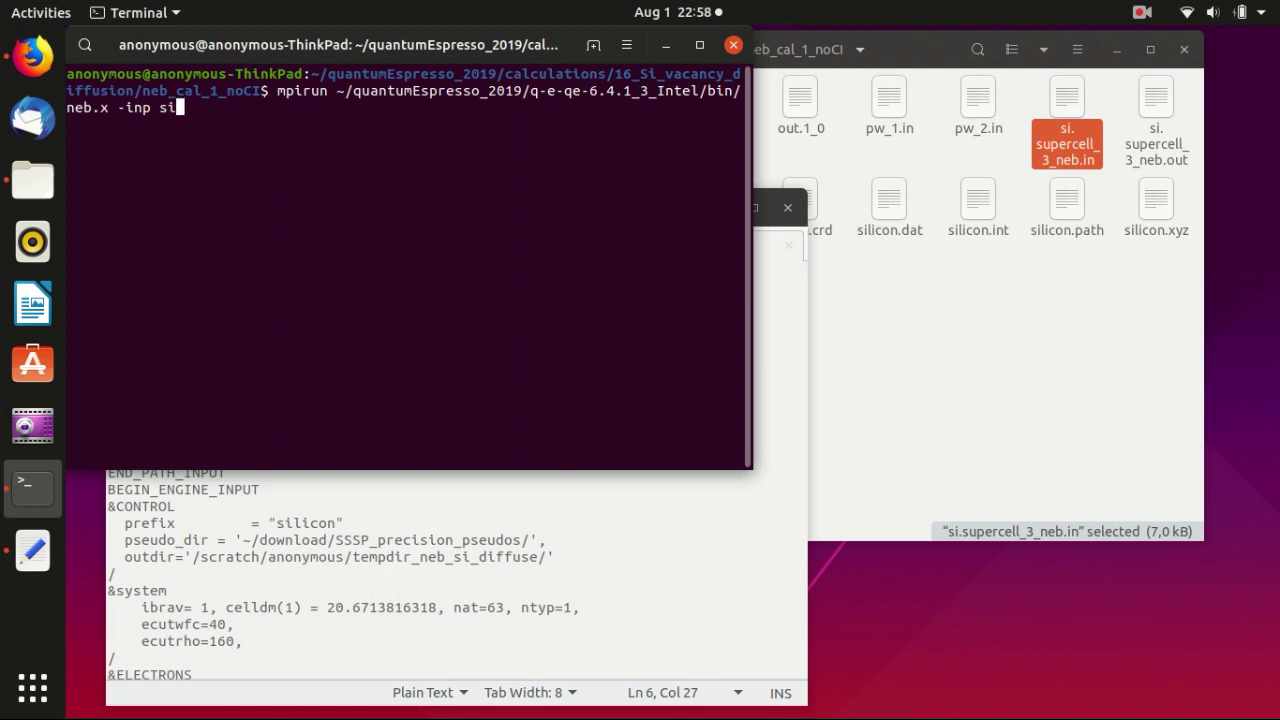
text(.su)
key(Tab)
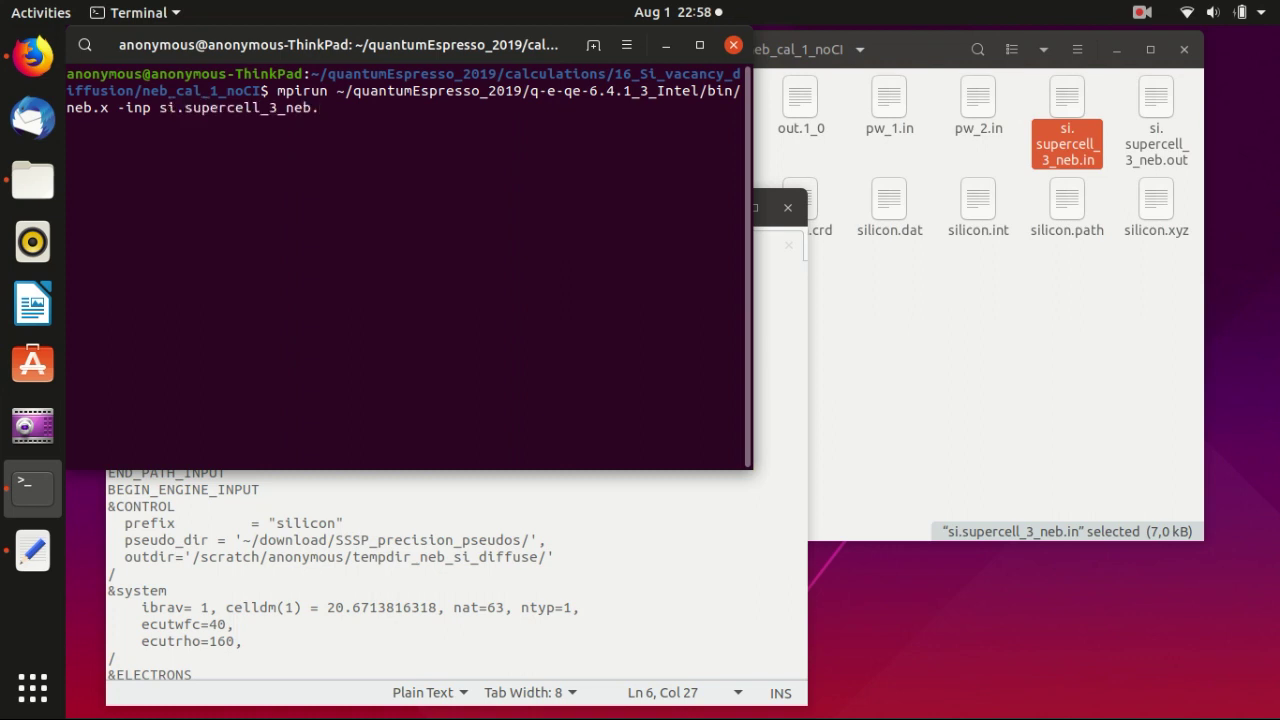
text(i)
key(Tab)
text(> si.sup)
key(Tab)
text(out)
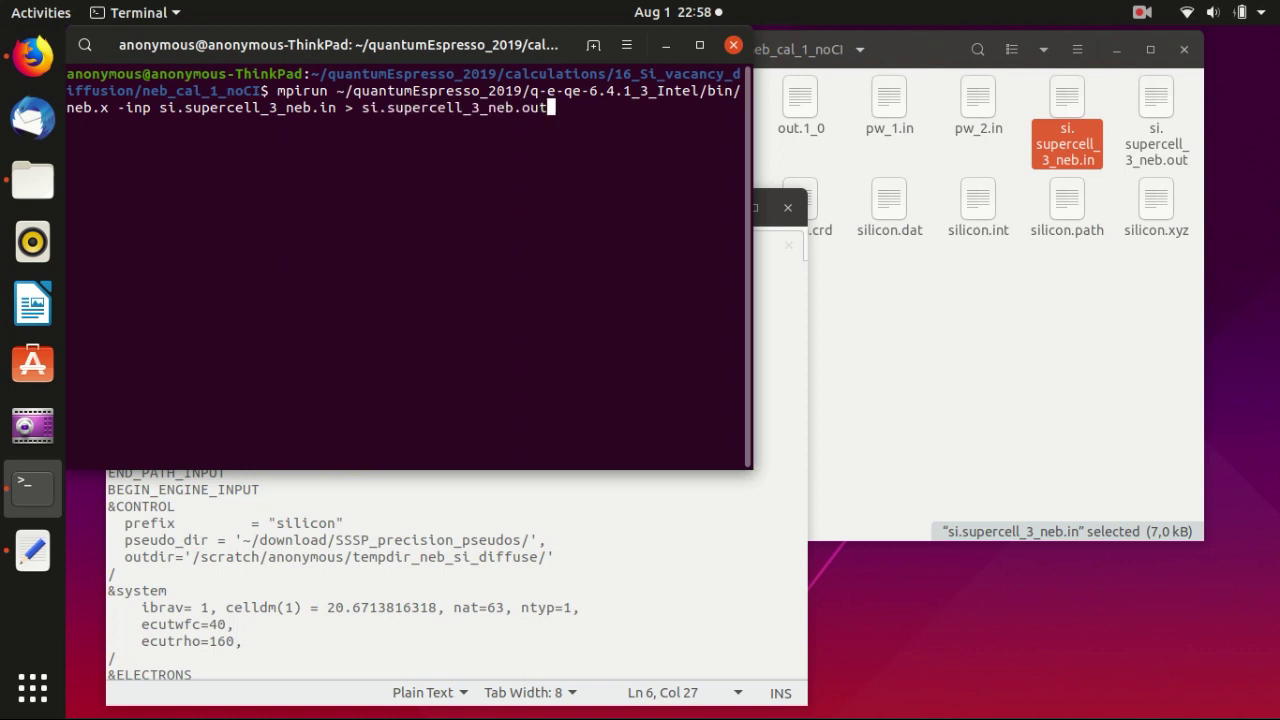
key(Left)
key(Left)
key(Left)
key(Left)
key(Left)
key(Left)
key(Left)
key(Left)
key(Left)
key(Left)
key(Left)
key(Left)
key(Left)
key(Left)
key(Left)
key(Left)
key(Left)
key(Left)
key(Left)
key(Left)
key(Left)
key(Left)
key(Left)
key(Left)
key(Left)
key(Left)
key(Left)
key(Left)
key(Left)
key(Left)
key(Left)
key(Left)
key(Left)
key(Left)
key(Left)
key(Left)
key(Left)
key(Left)
key(Left)
key(Left)
key(Left)
key(Right)
key(Right)
text(-np )
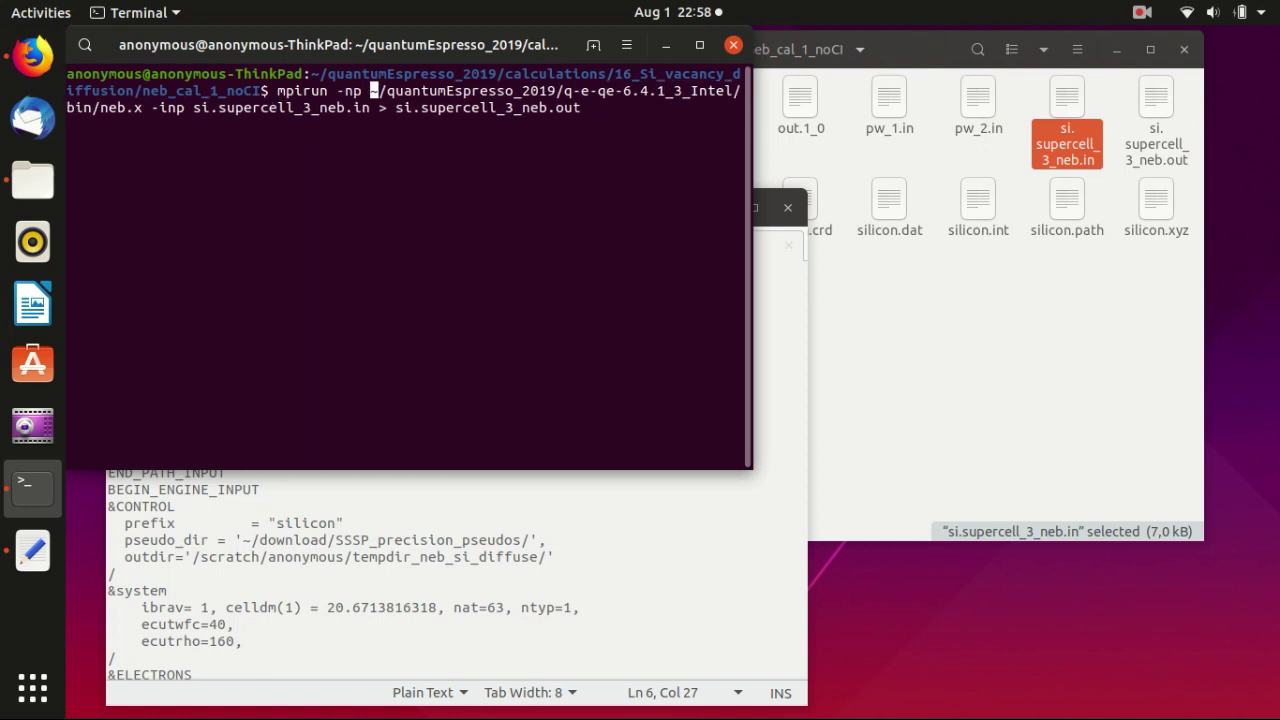
text(12)
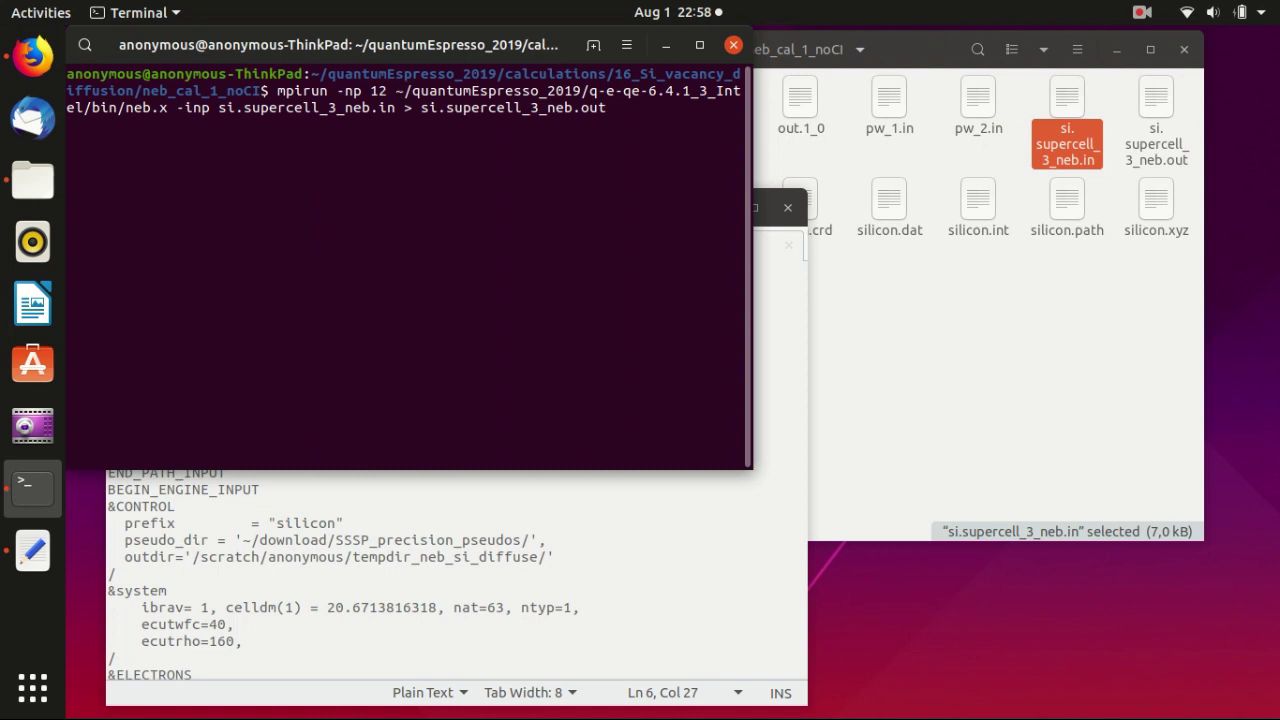
key(Up)
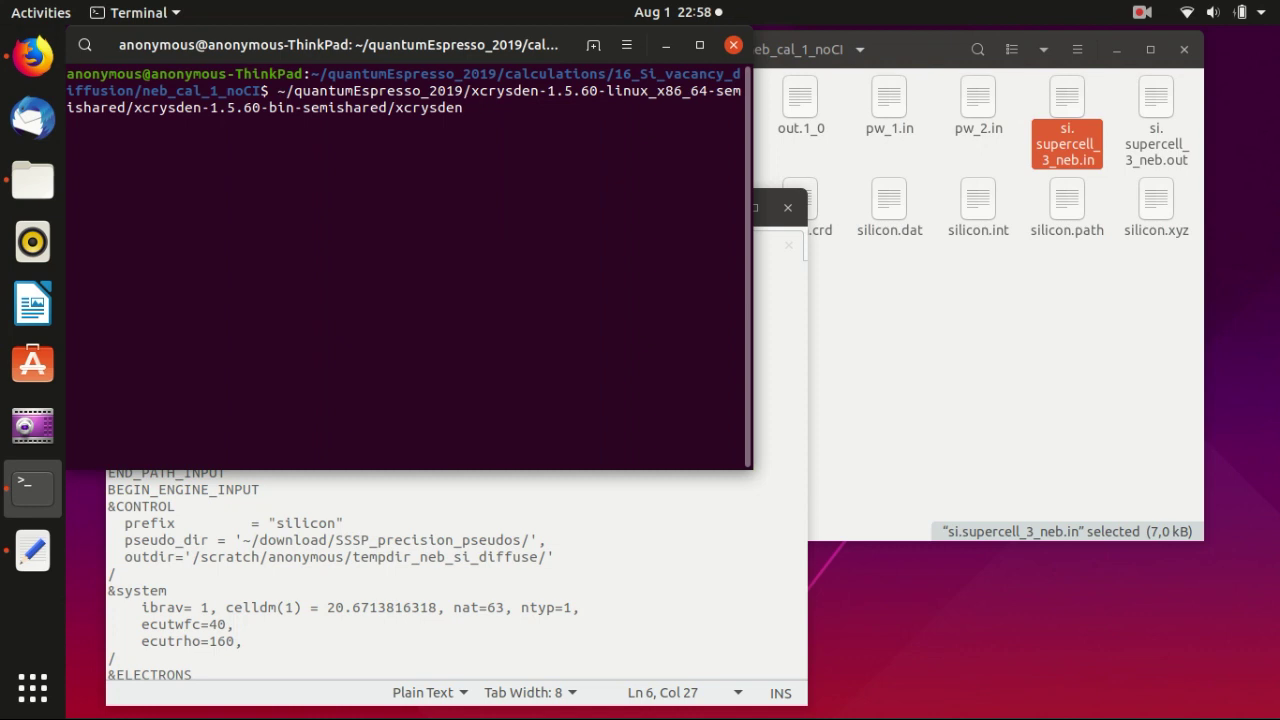
key(Up)
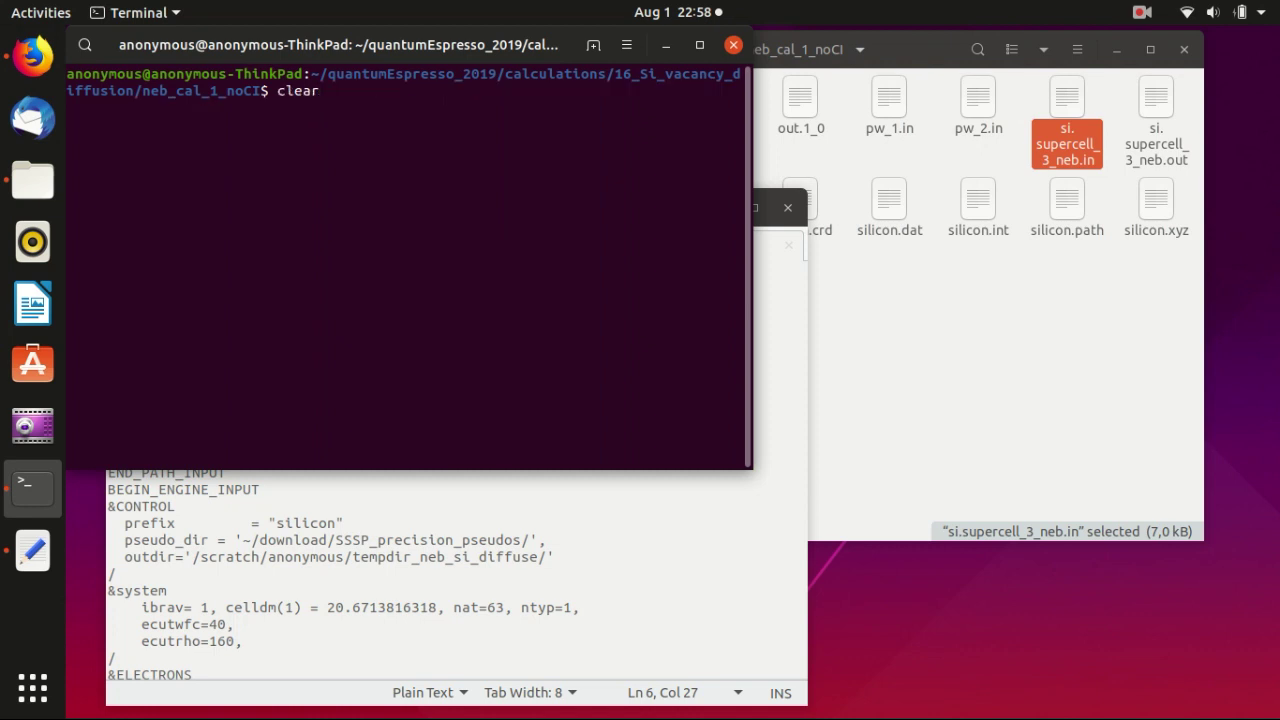
Bring si.supercell_3_neb.in back in front and highlight the restart_mode value from_scratch.
click(1045, 353)
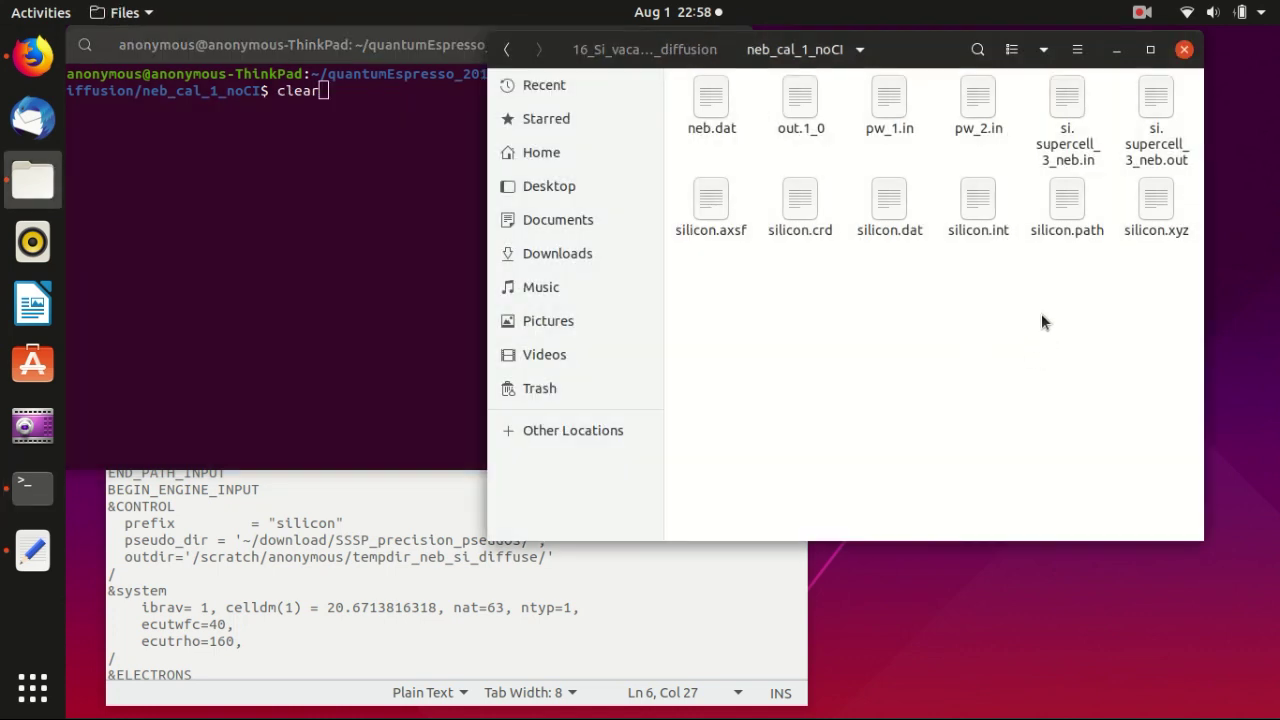
click(634, 629)
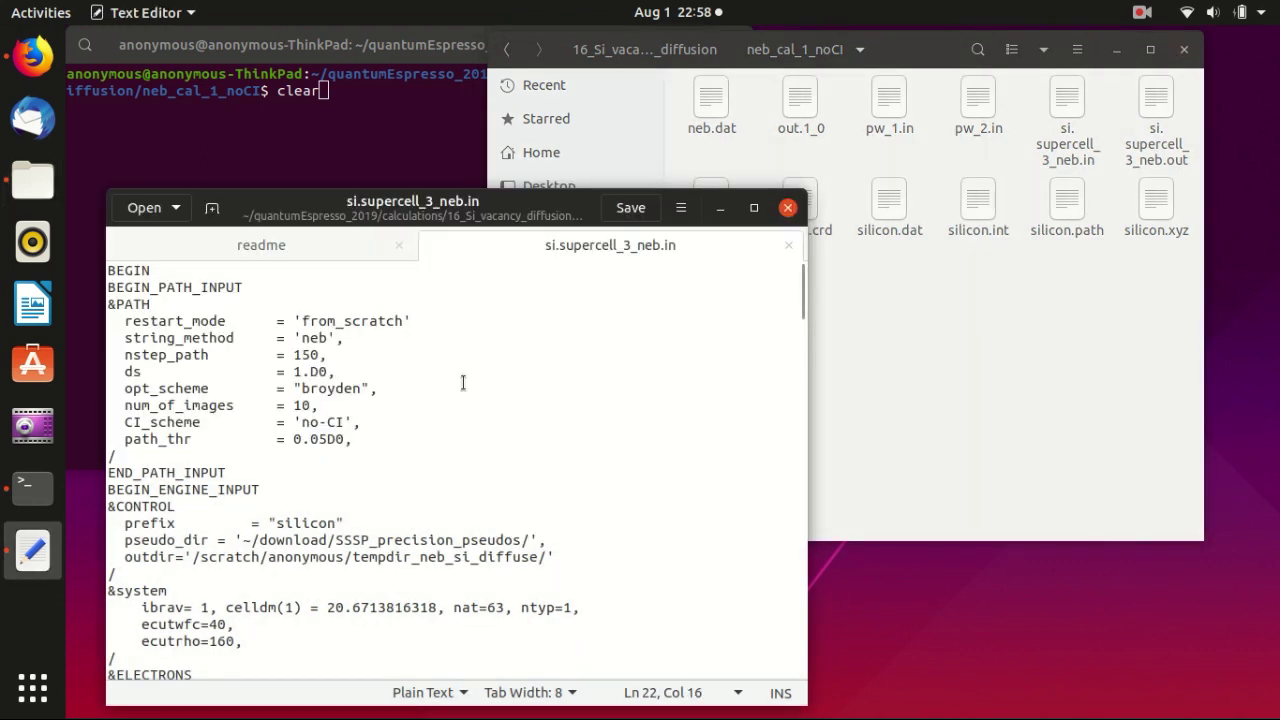
click(362, 320)
double_click(362, 320)
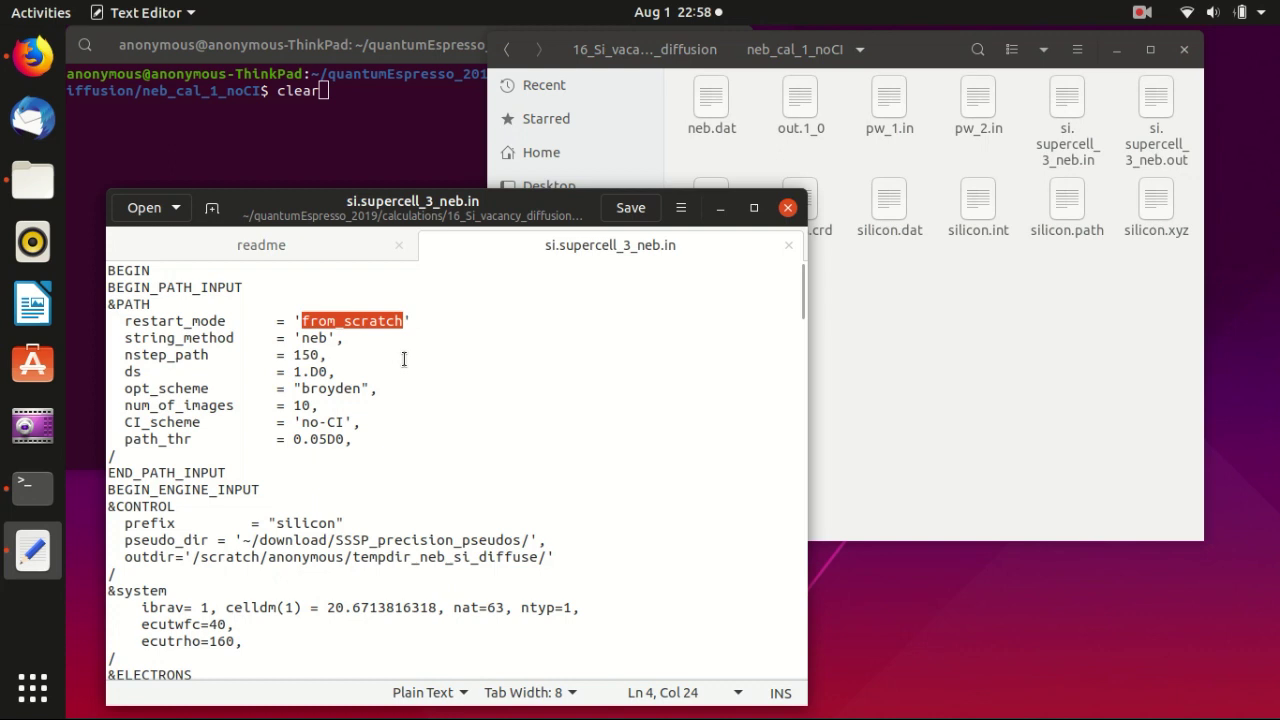
drag(415, 212, 435, 162)
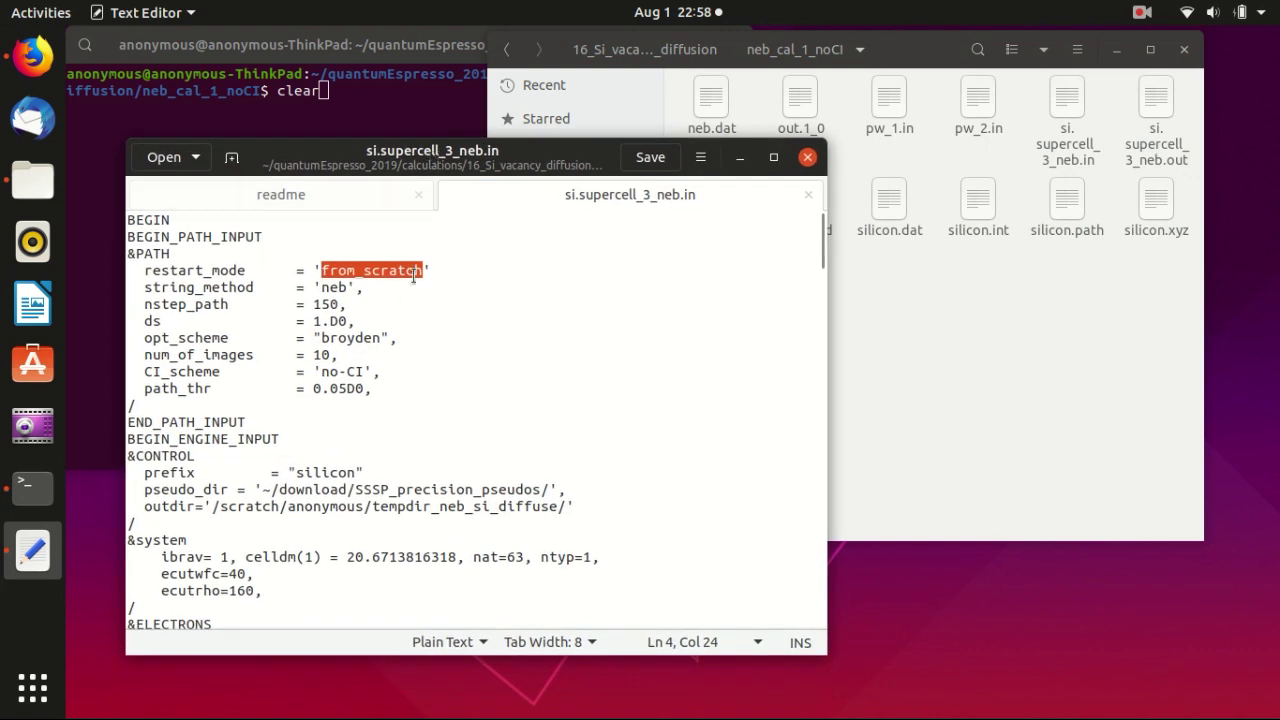
Highlight nstep_path 150, opt_scheme broyden and num_of_images 10 in the path settings.
click(372, 304)
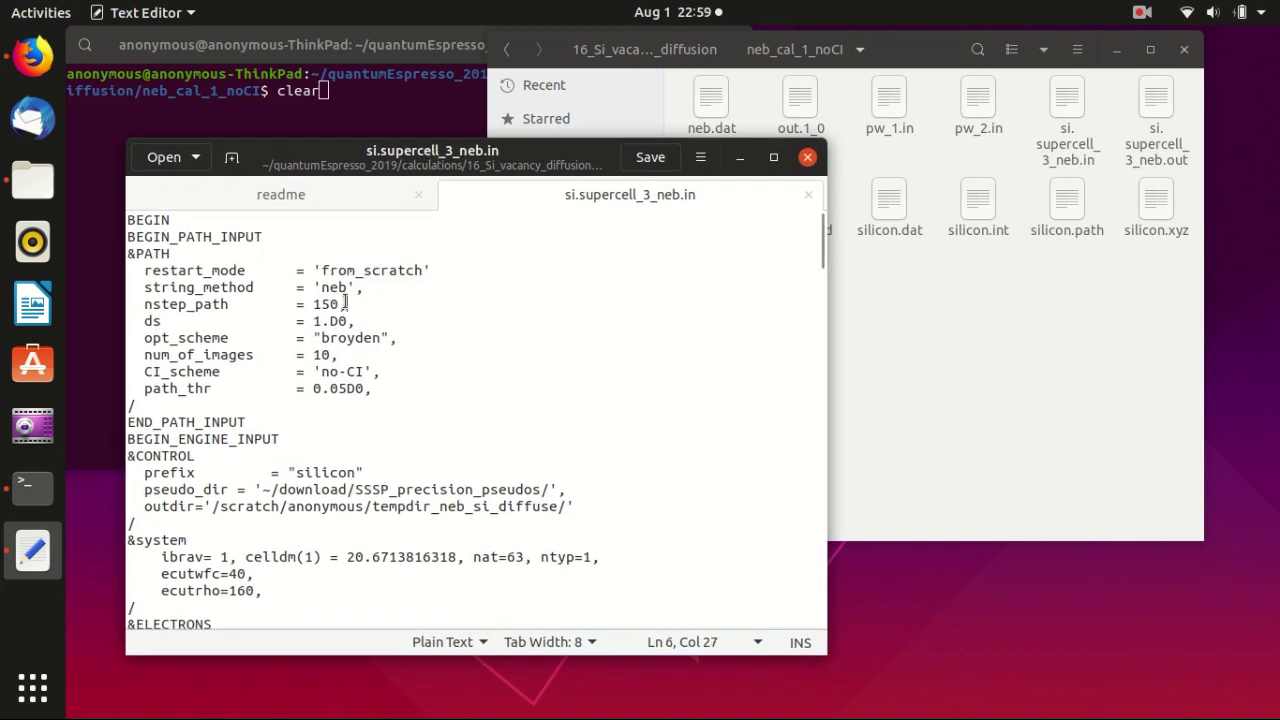
drag(339, 304, 316, 304)
scroll(319, 300, down, 1)
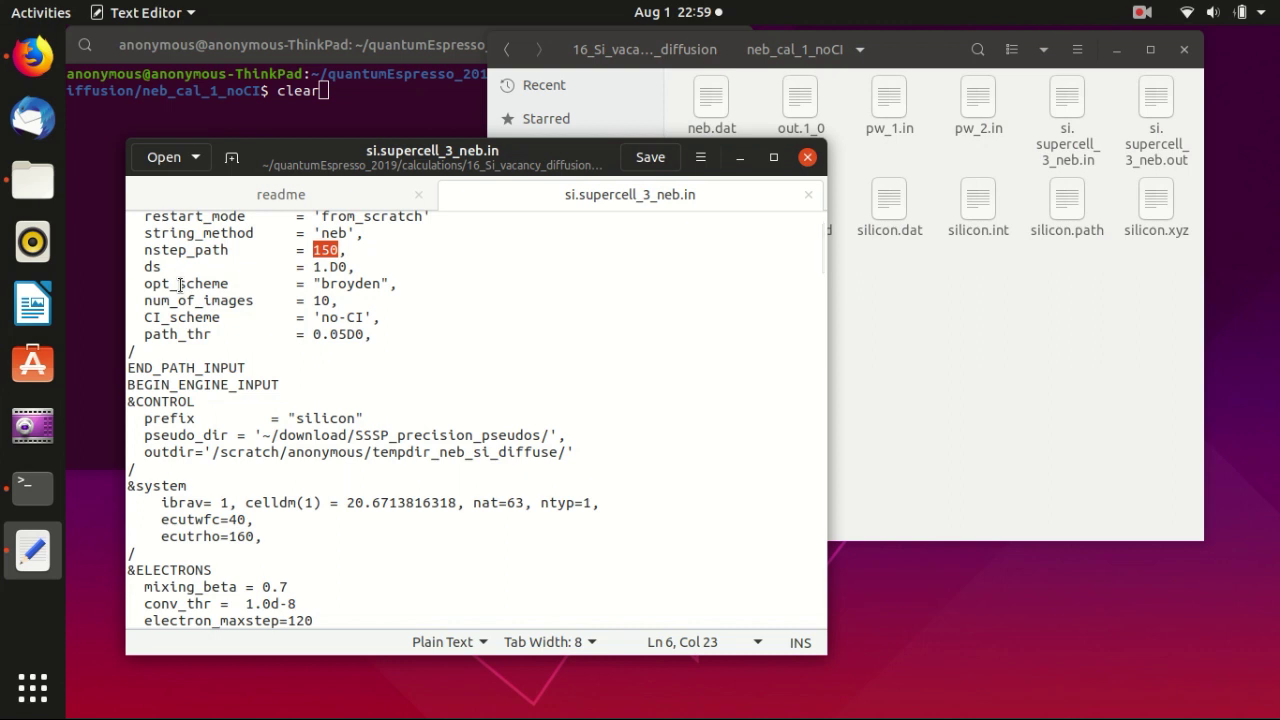
double_click(343, 284)
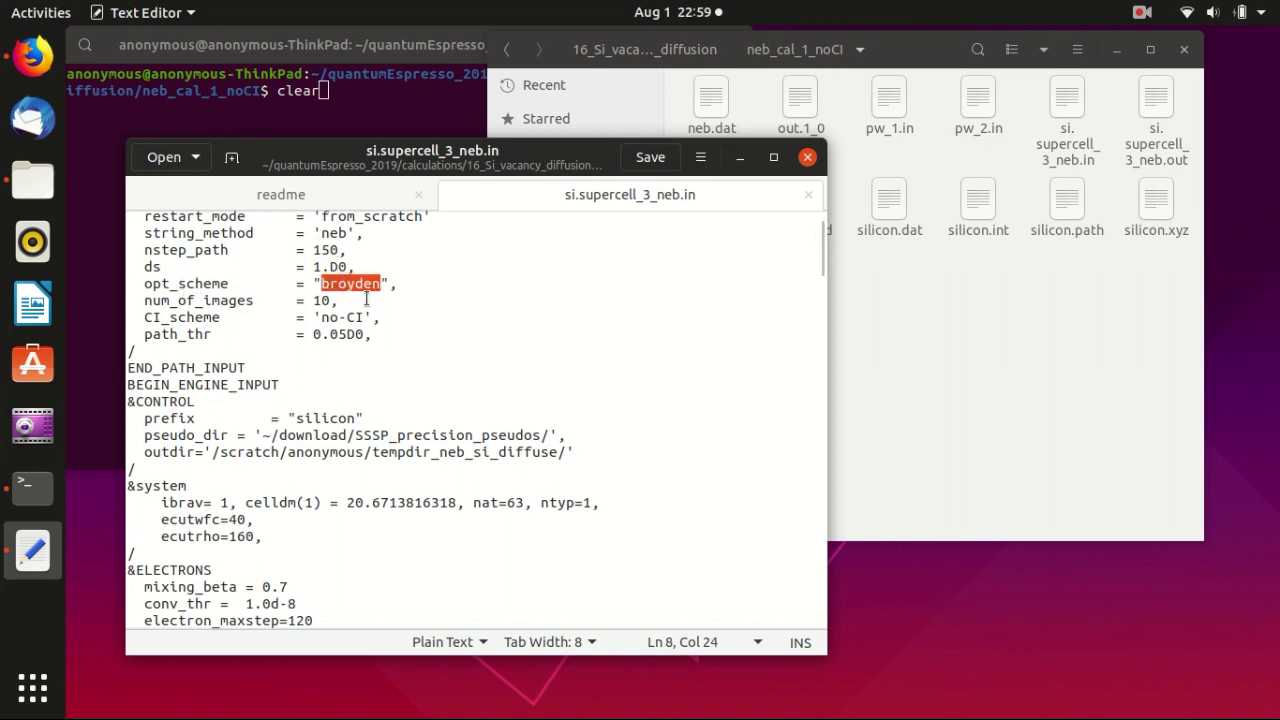
double_click(249, 302)
double_click(320, 301)
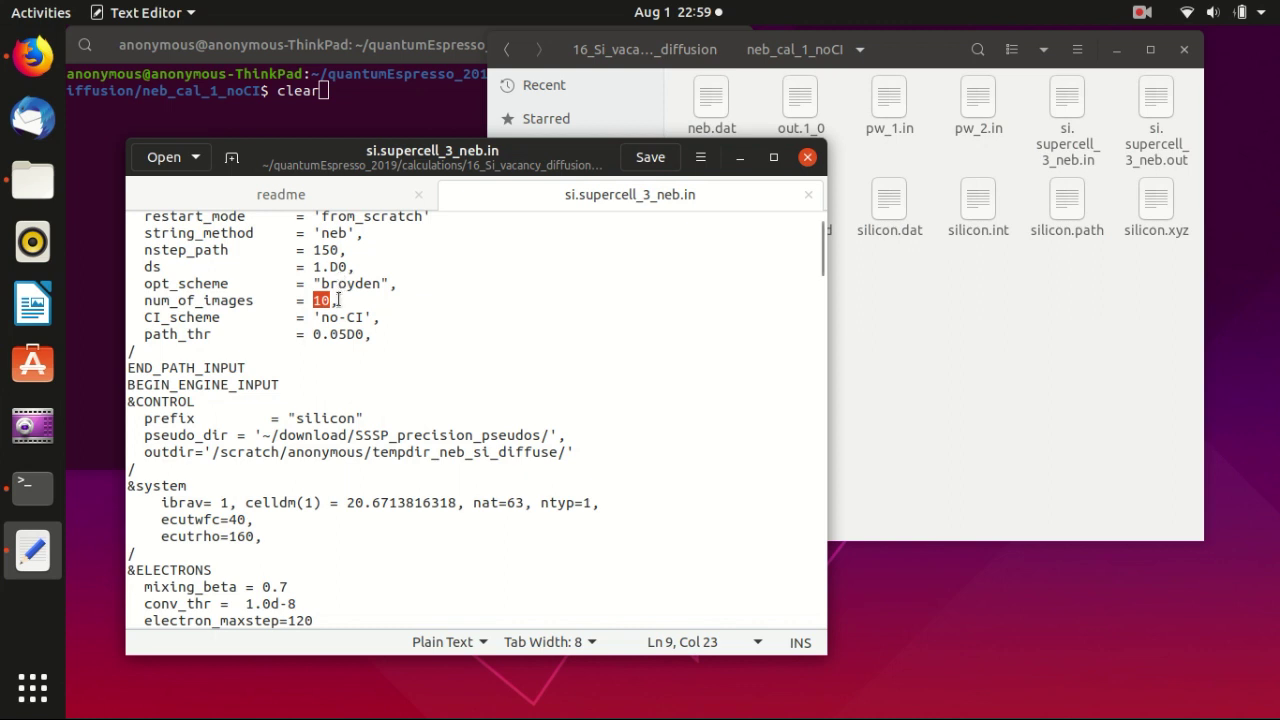
key(End)
scroll(424, 275, down, 1)
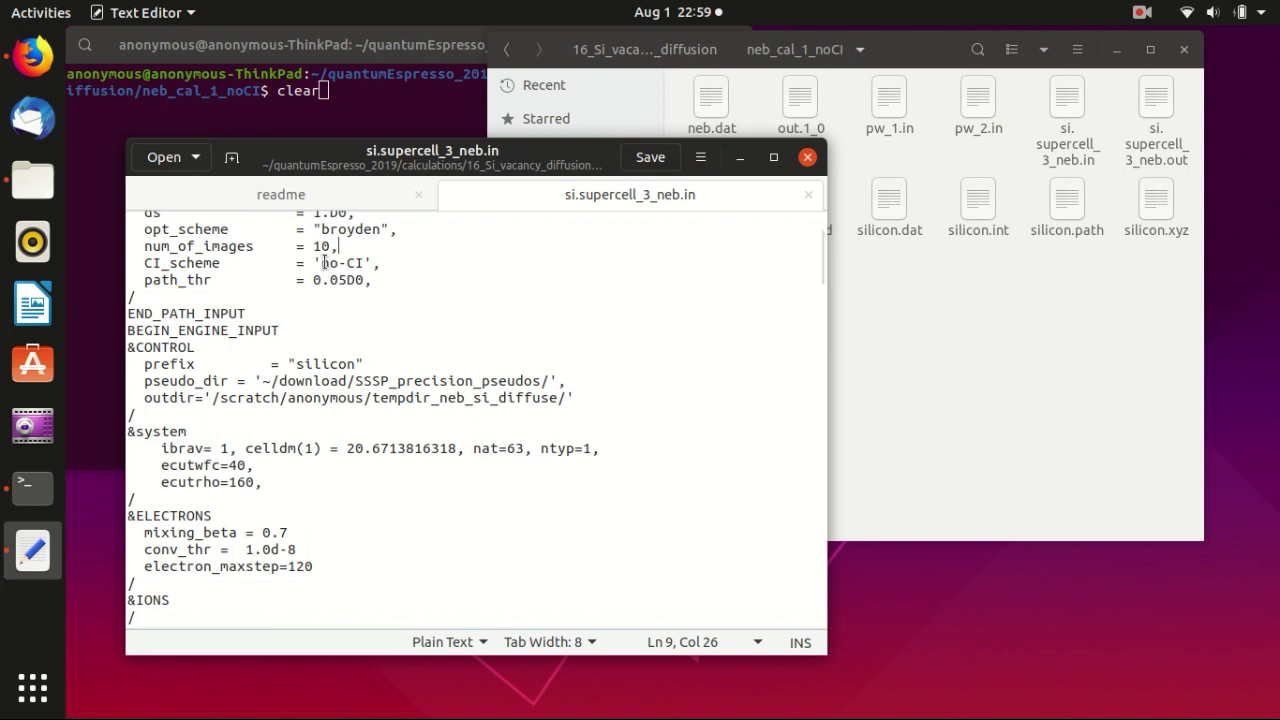
drag(322, 263, 366, 262)
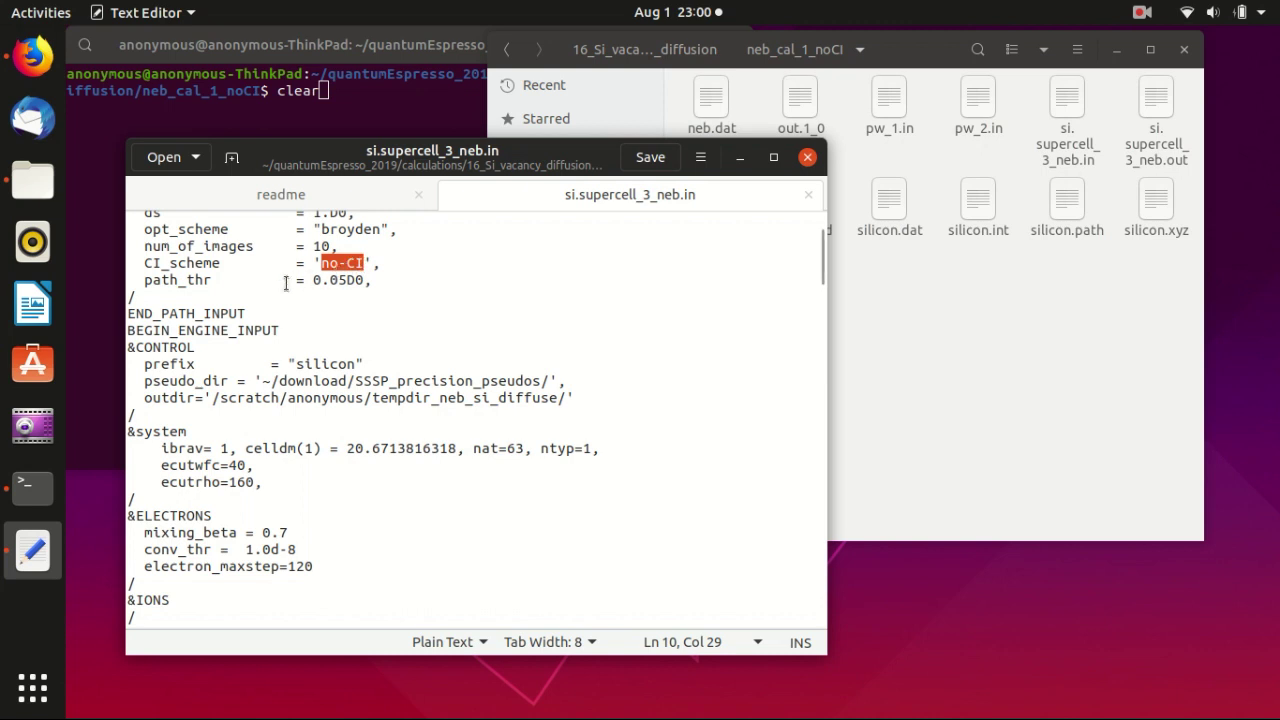
click(236, 280)
click(207, 280)
click(218, 280)
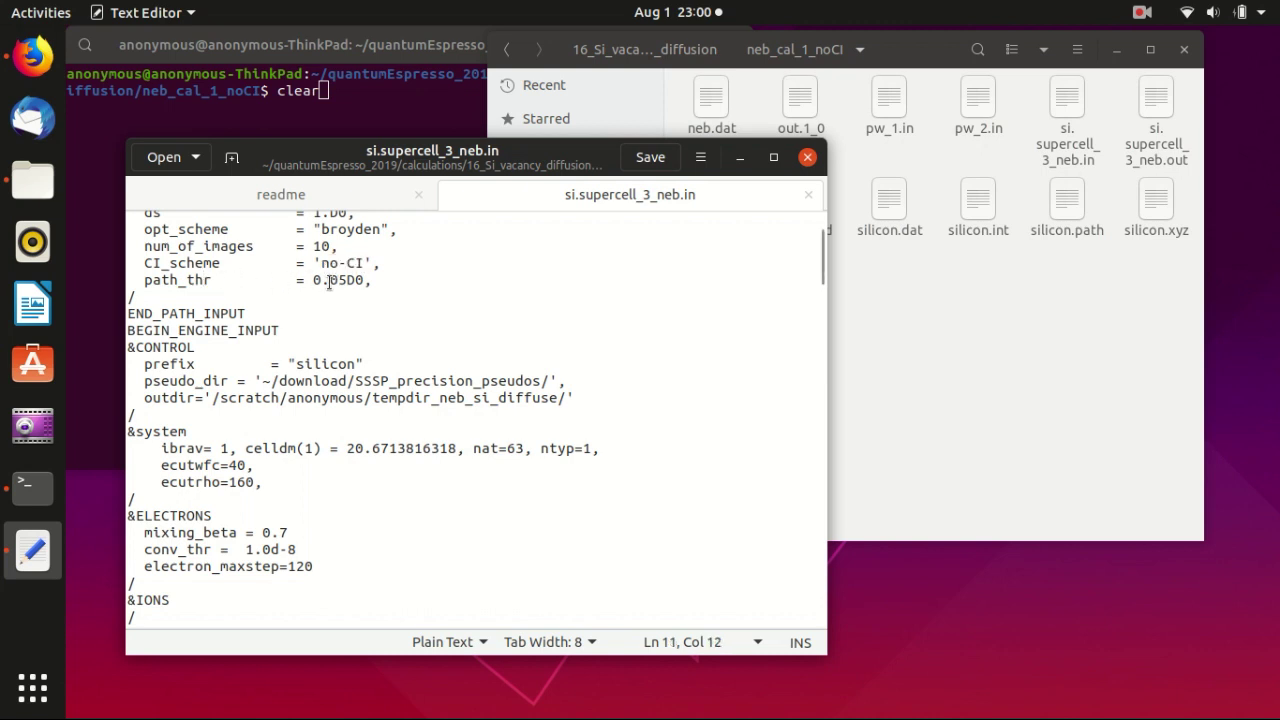
drag(313, 281, 360, 281)
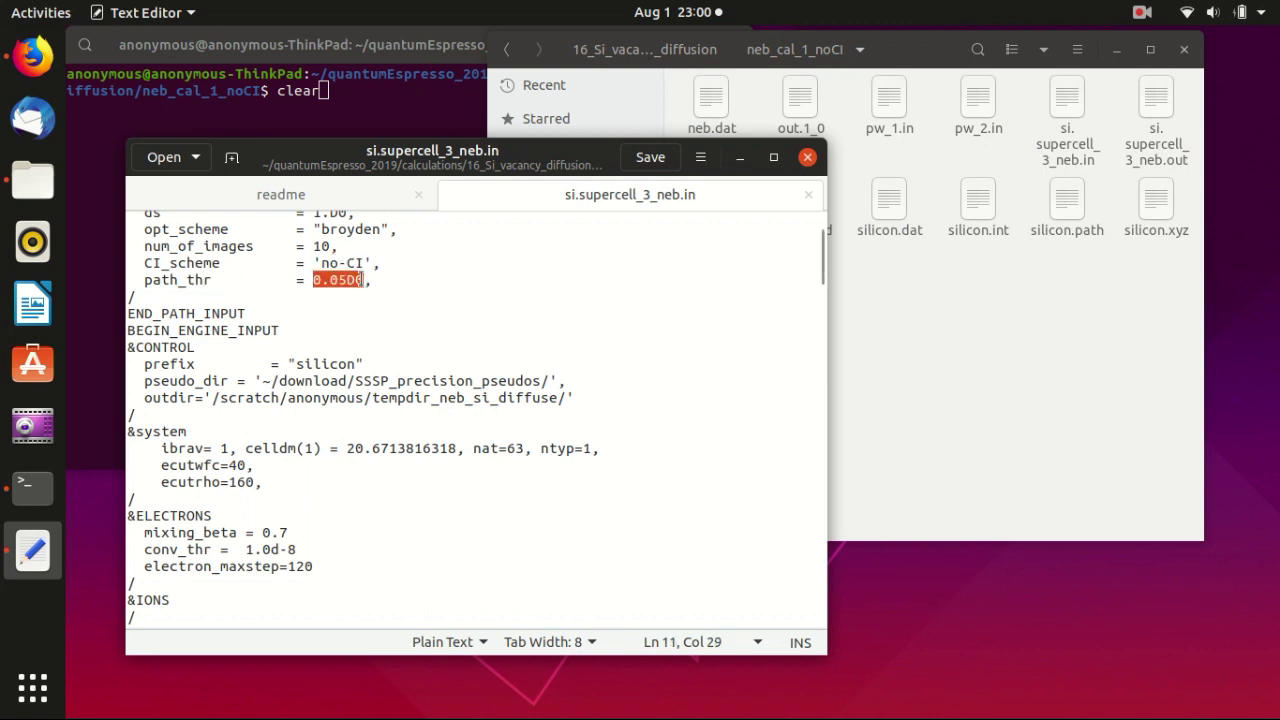
click(374, 273)
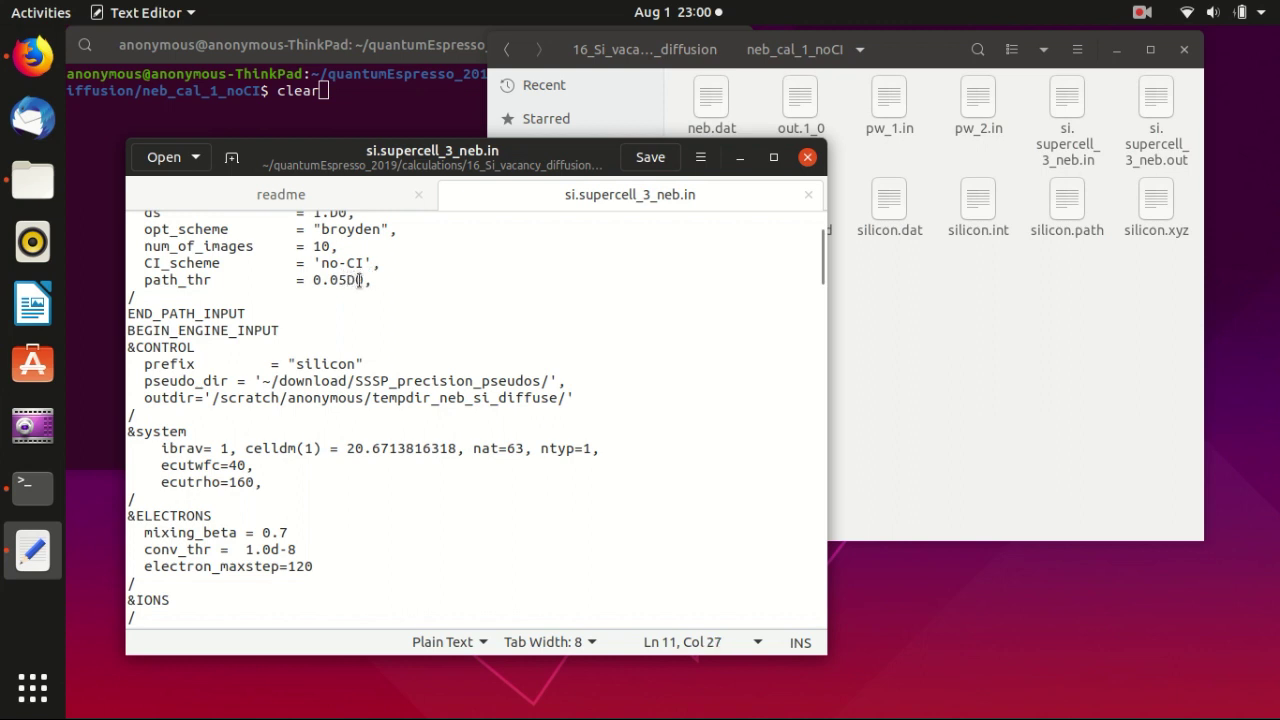
scroll(307, 294, down, 1)
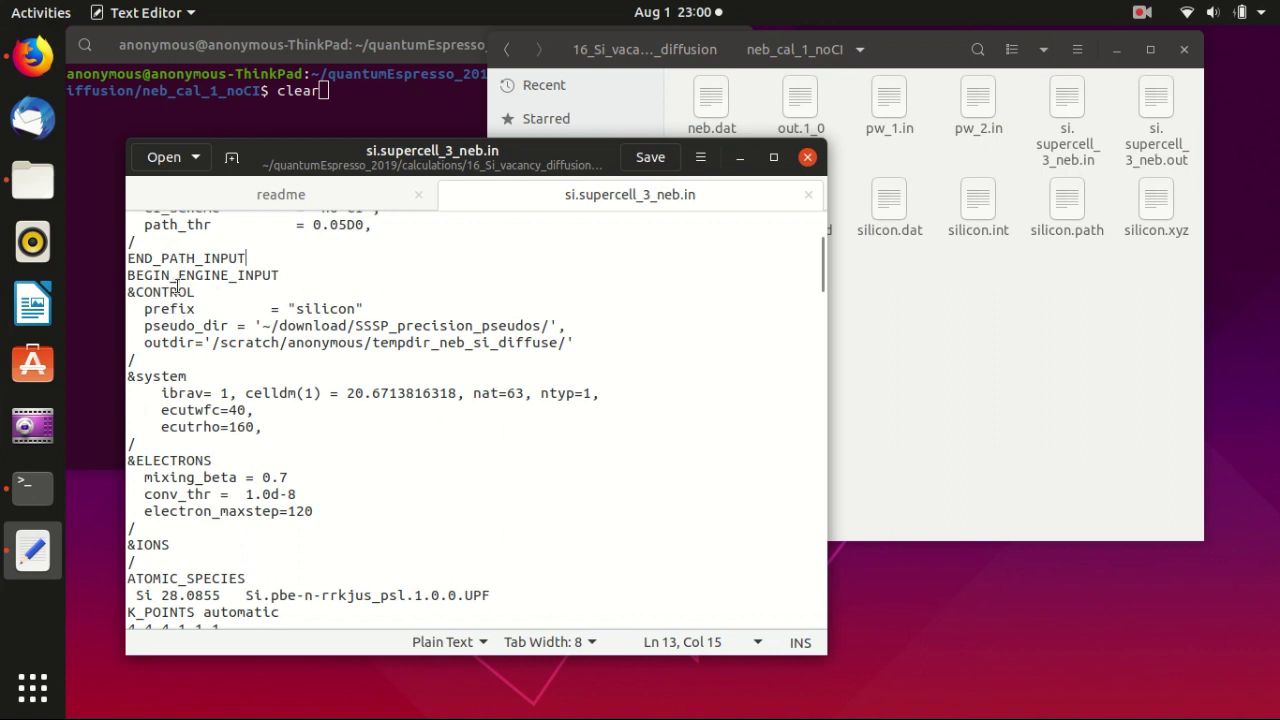
drag(129, 268, 329, 518)
scroll(329, 516, up, 5)
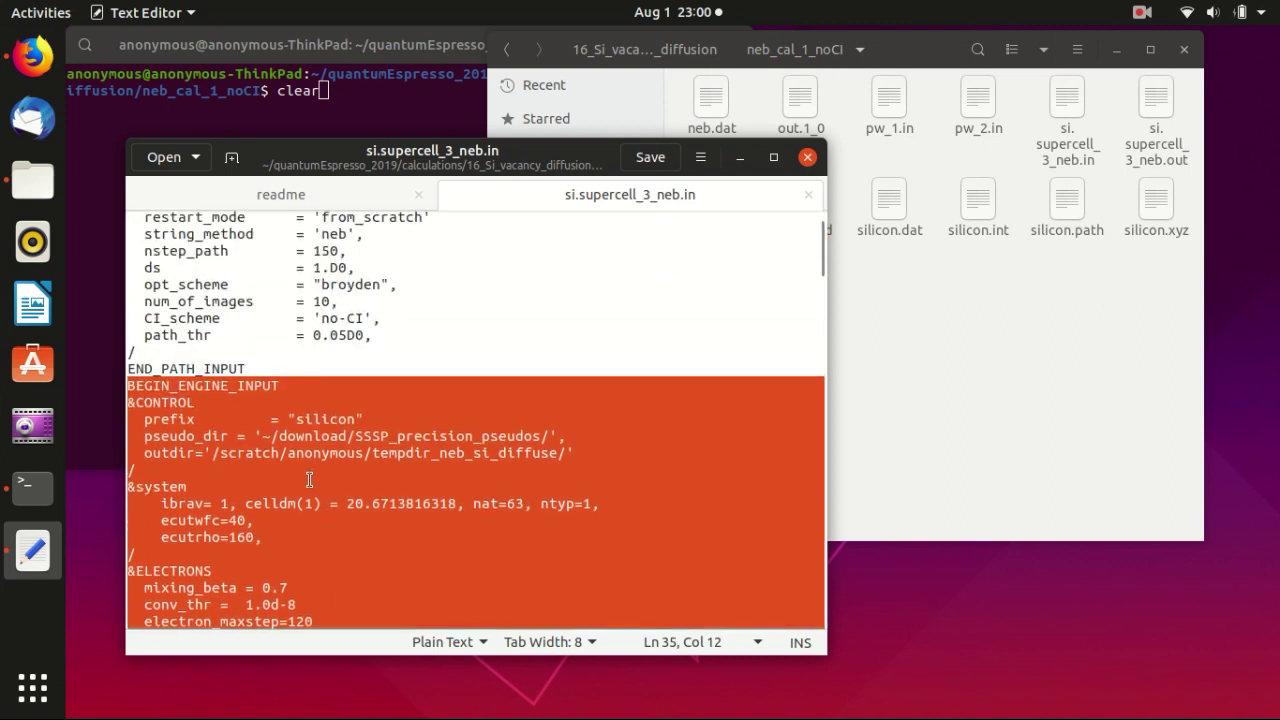
click(306, 480)
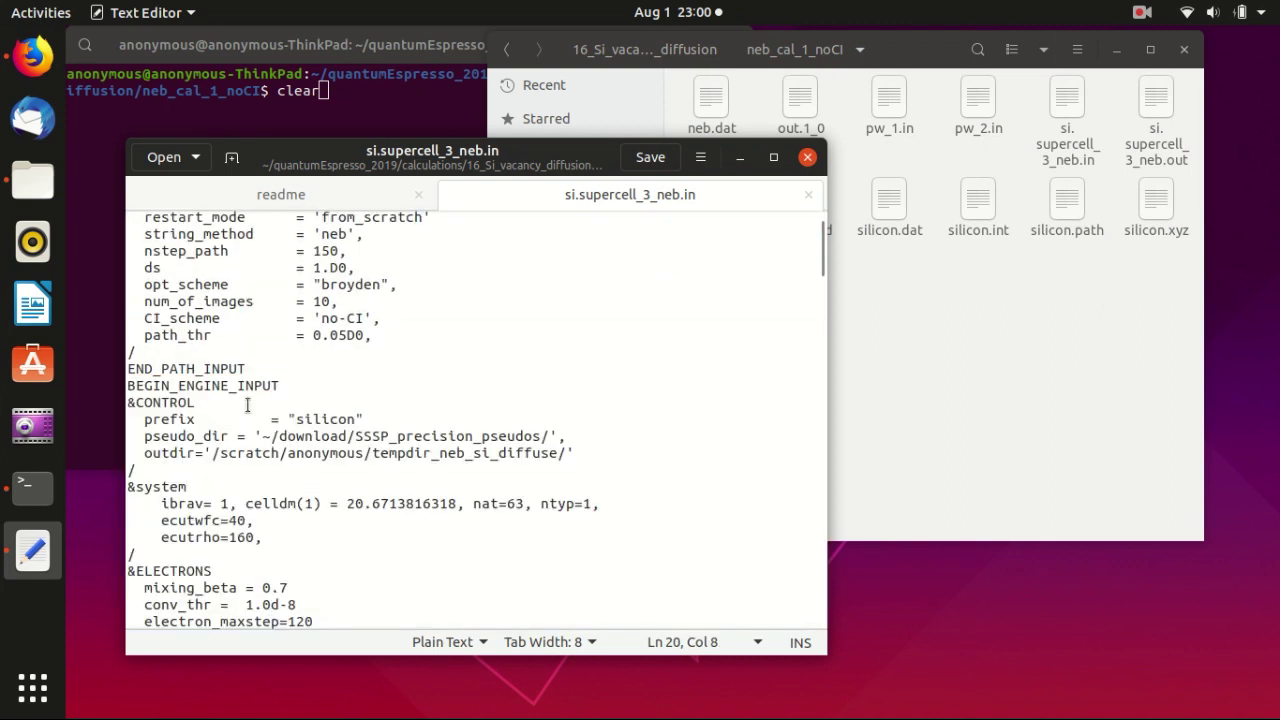
click(382, 421)
scroll(255, 383, down, 2)
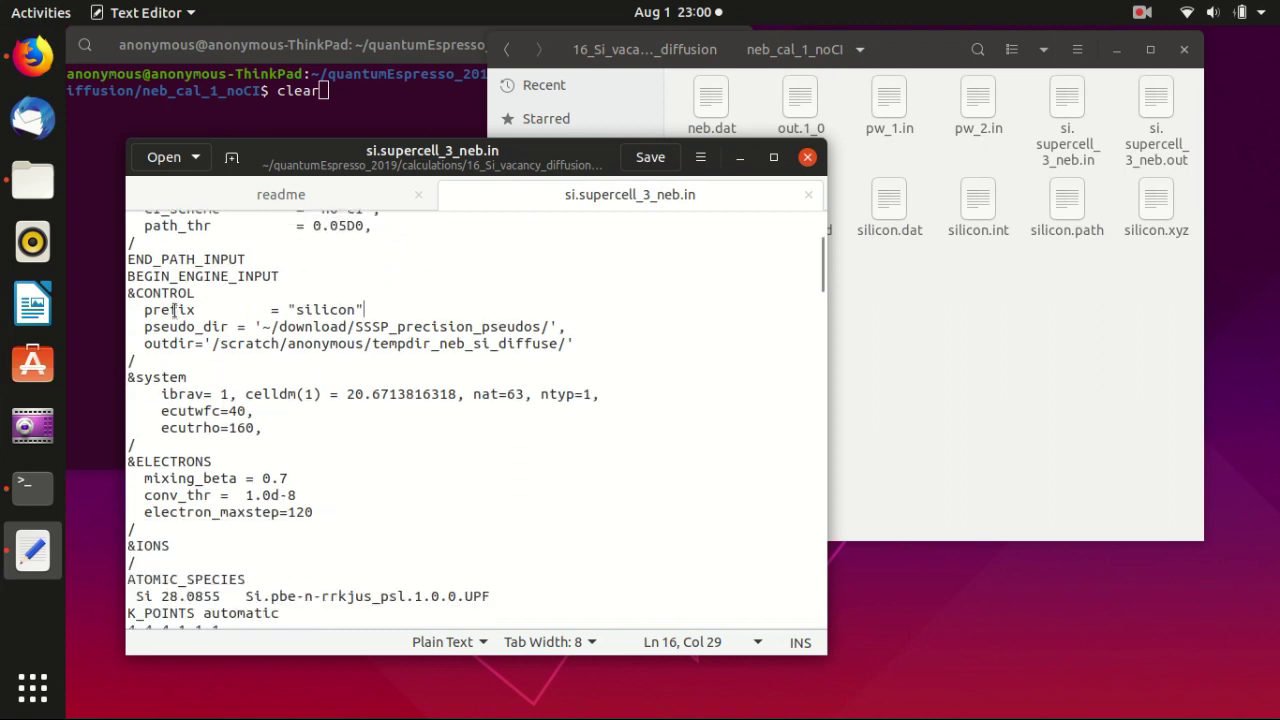
click(170, 292)
click(155, 360)
scroll(194, 362, down, 1)
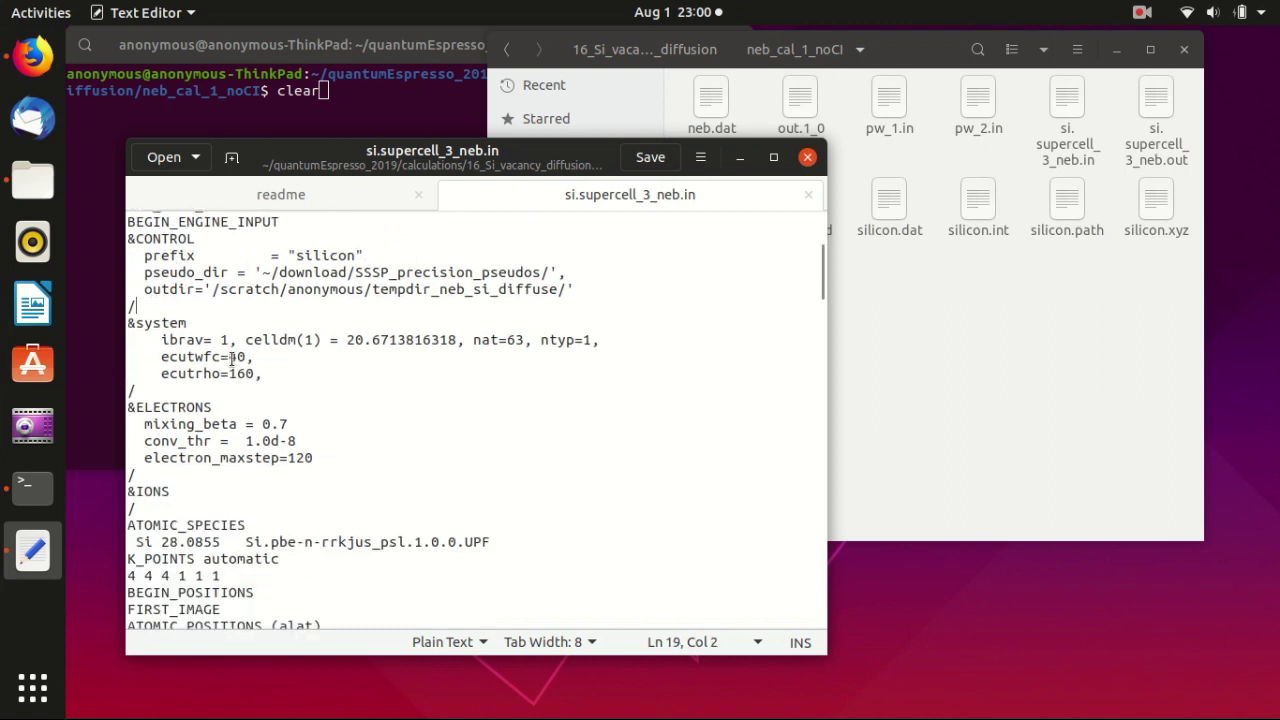
click(172, 388)
click(188, 408)
click(172, 477)
scroll(263, 412, down, 3)
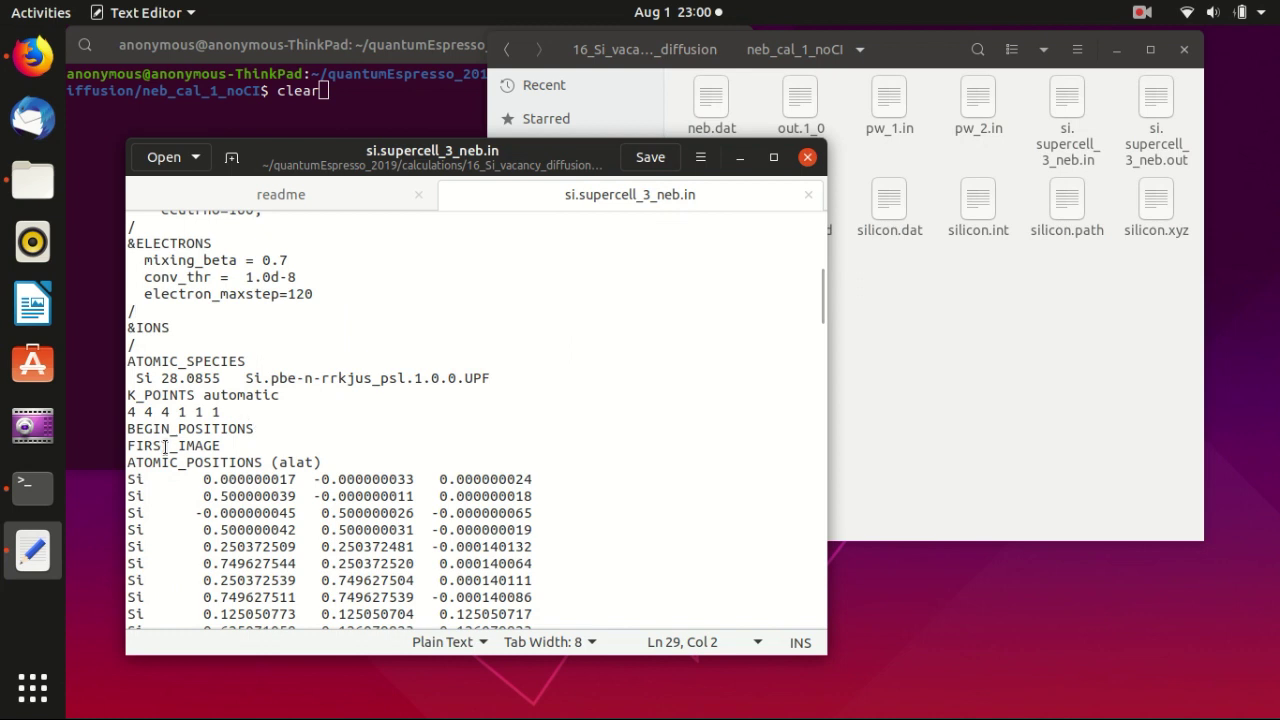
Select FIRST_IMAGE in the input file and compare it with the readme's step 0 relax line.
click(253, 449)
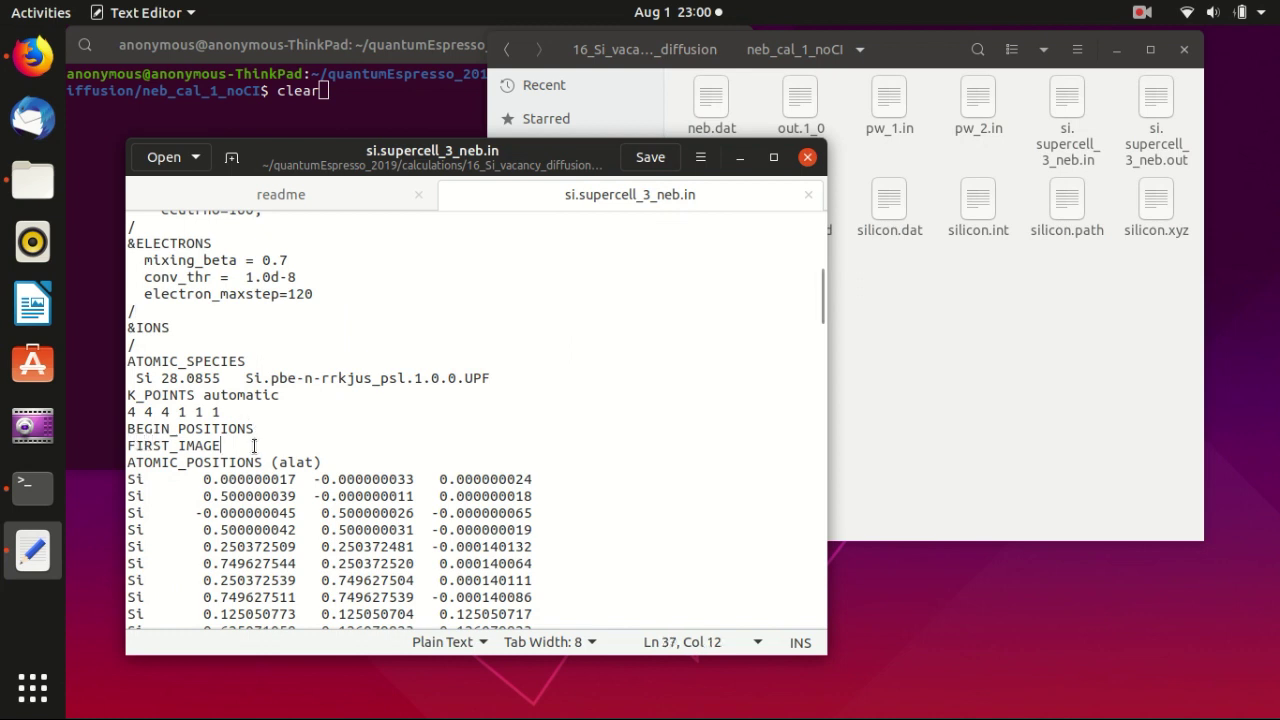
drag(223, 445, 121, 449)
scroll(365, 390, down, 5)
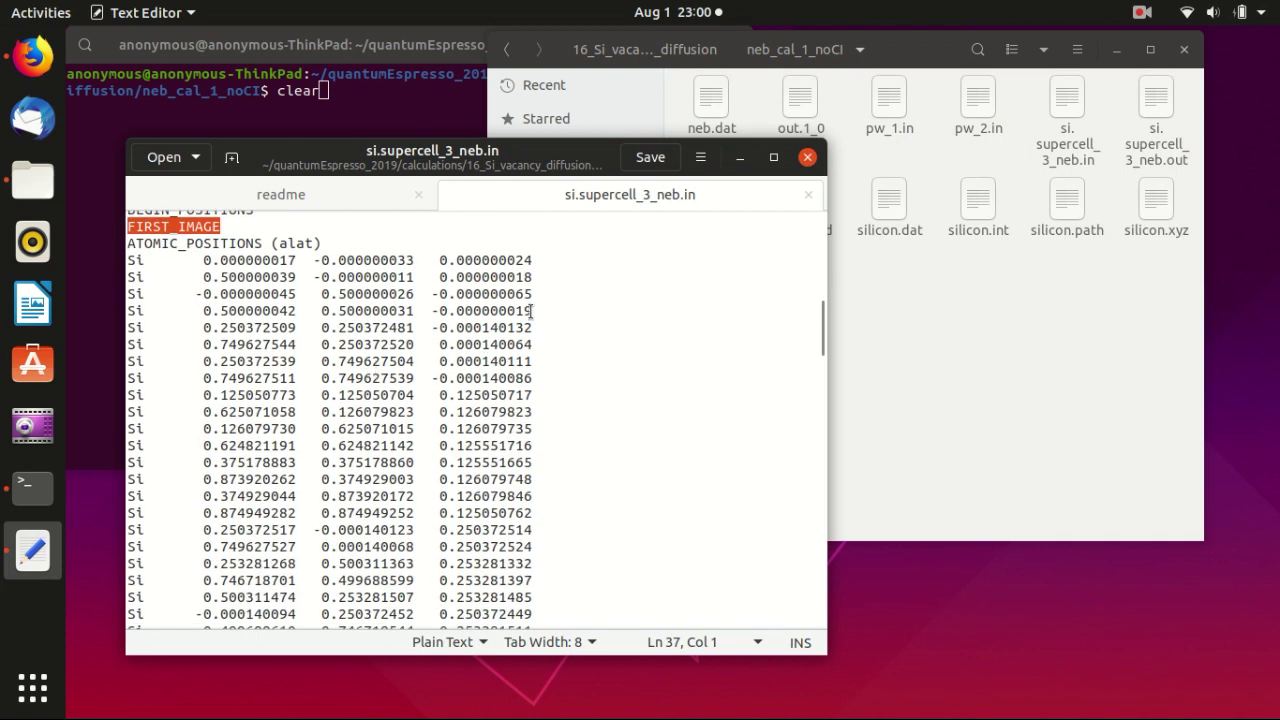
scroll(530, 311, down, 20)
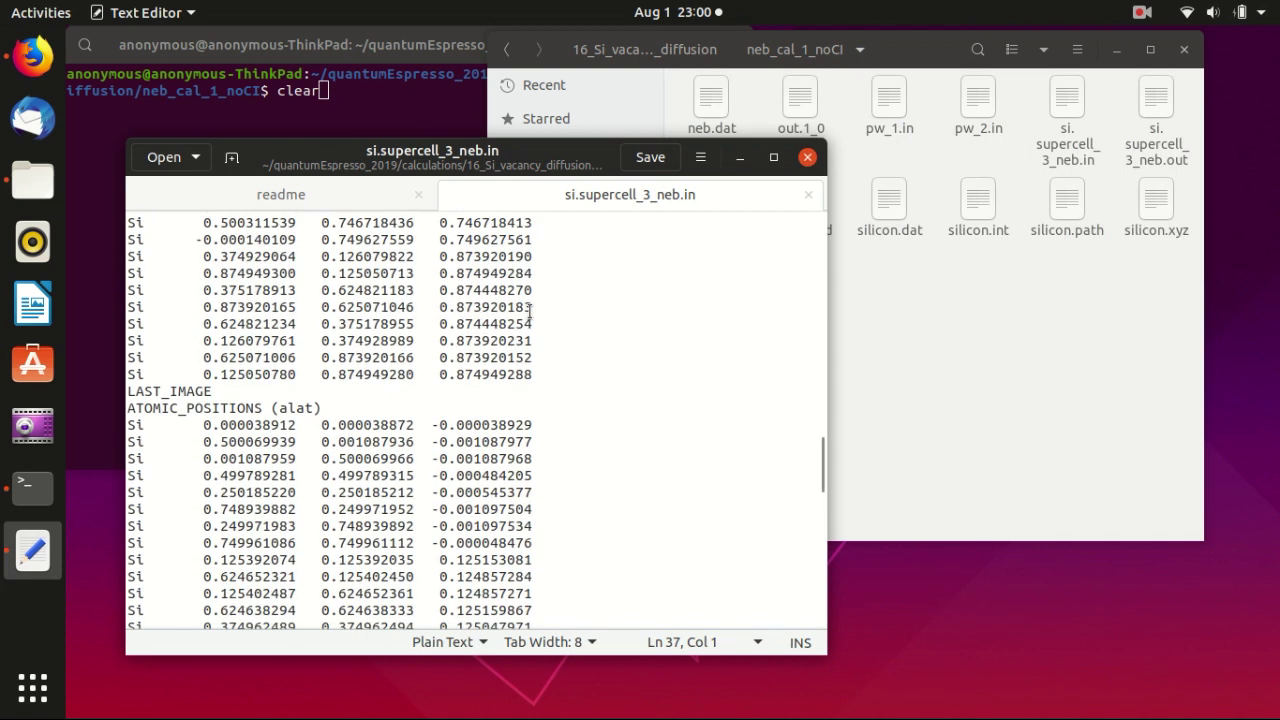
scroll(530, 311, up, 13)
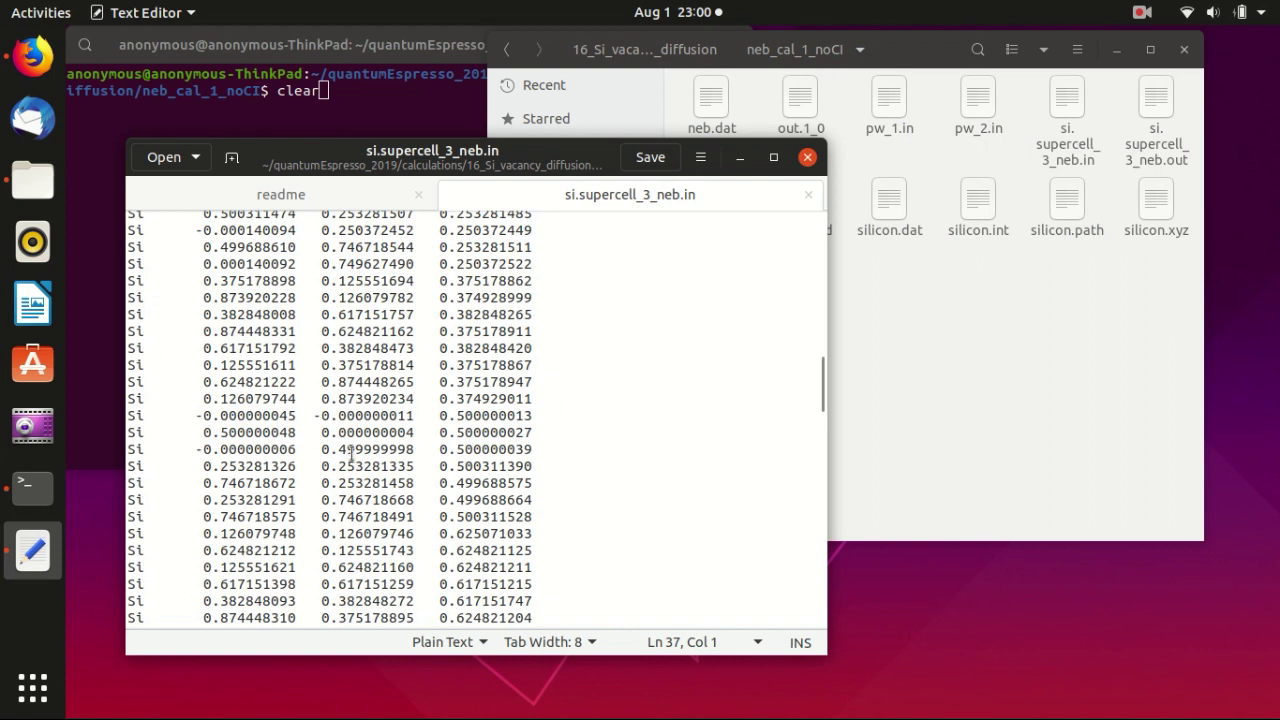
click(313, 199)
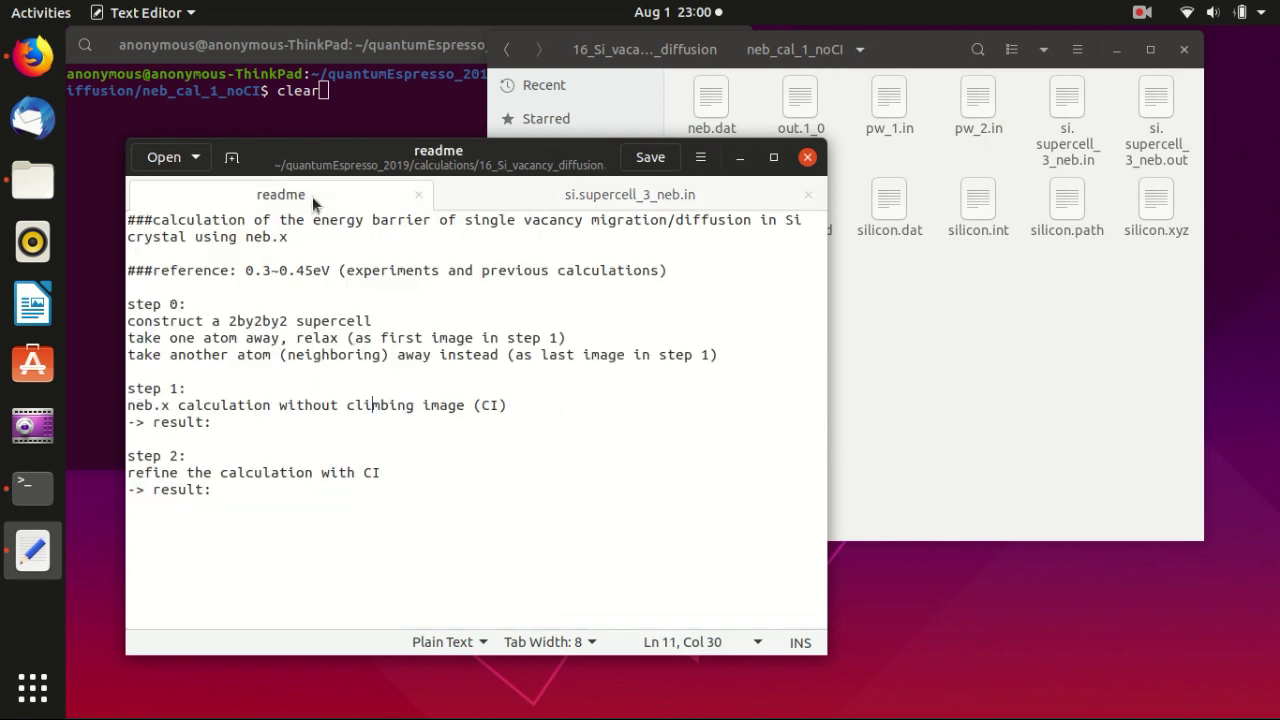
click(588, 330)
double_click(320, 338)
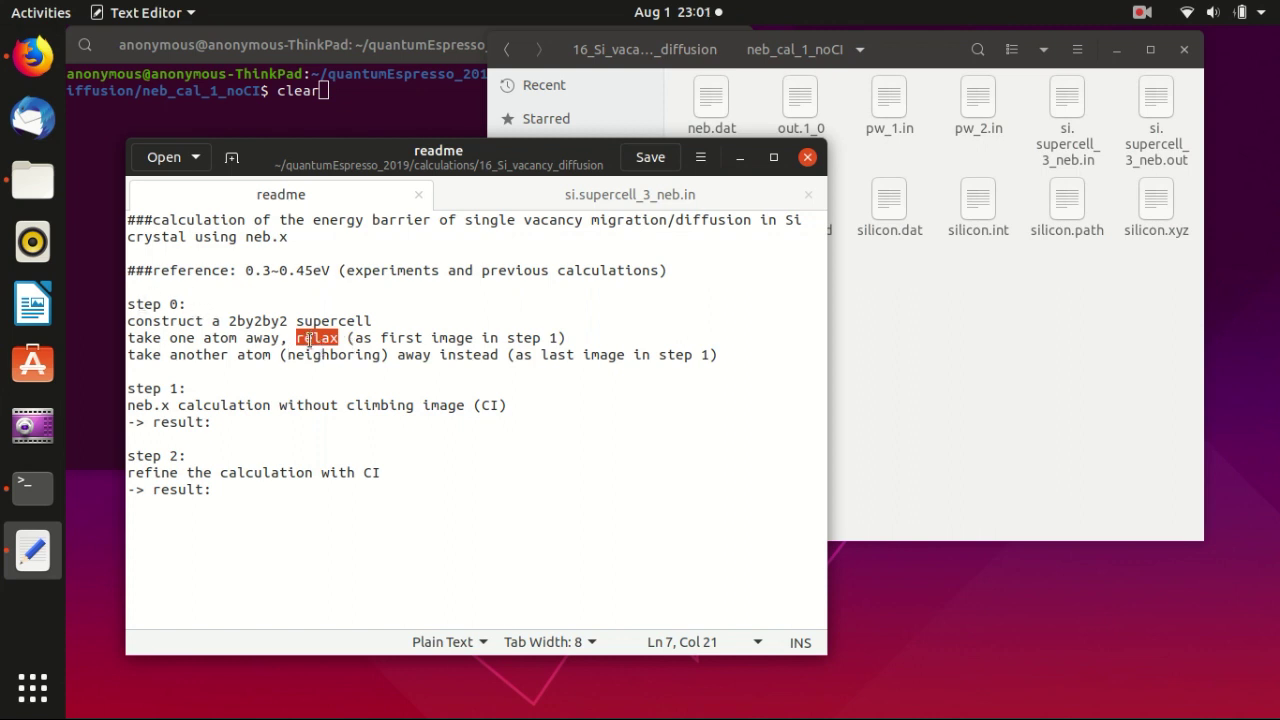
Compare the input's last image with the readme line describing the last image.
click(552, 195)
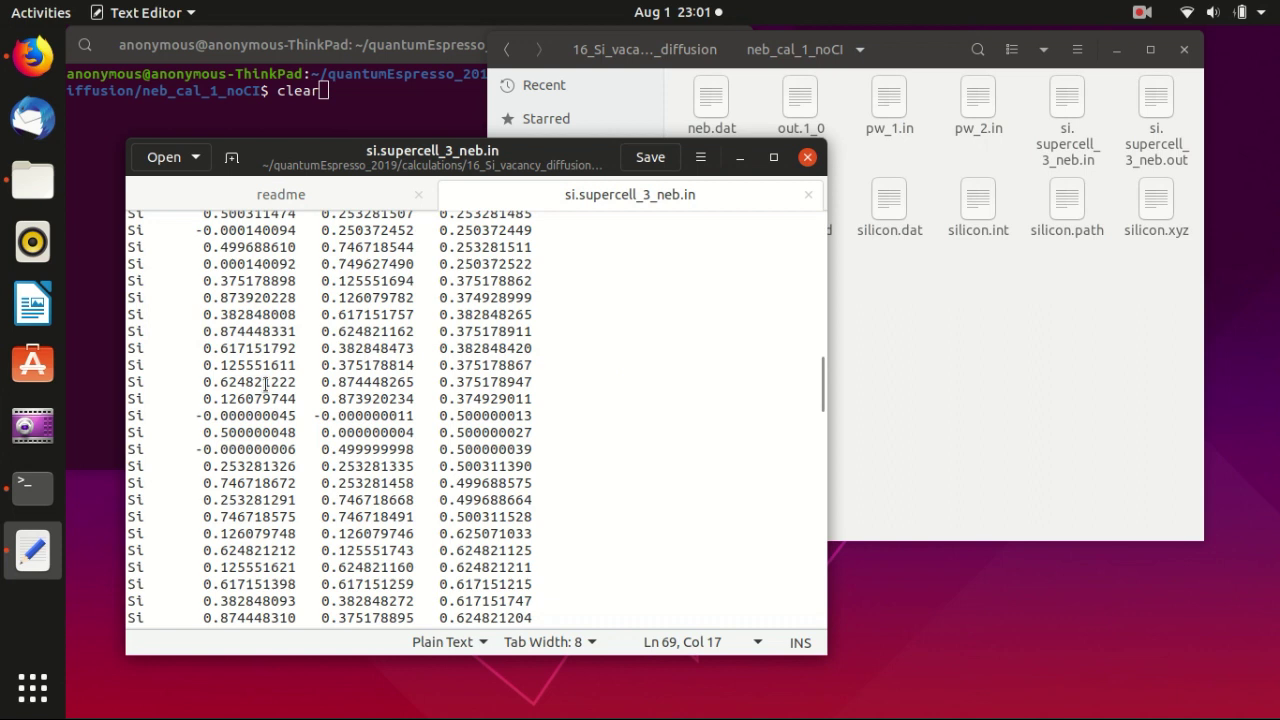
scroll(422, 355, down, 10)
scroll(380, 360, up, 4)
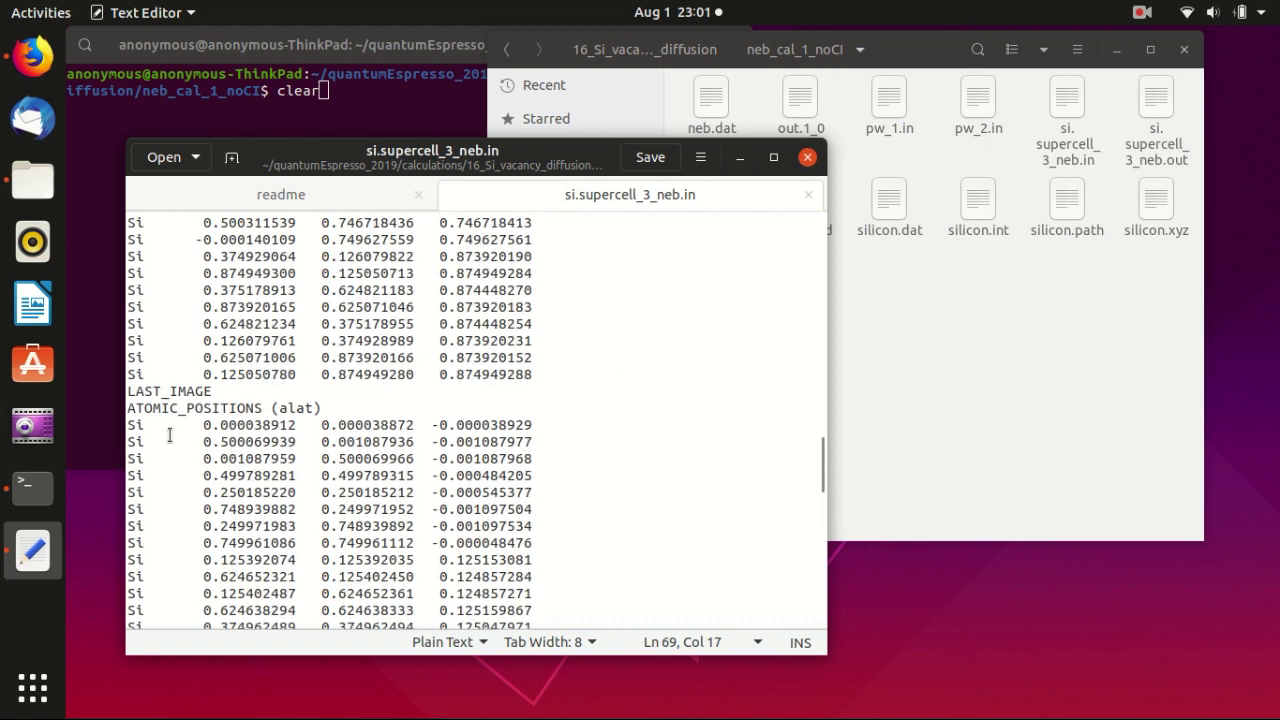
click(387, 186)
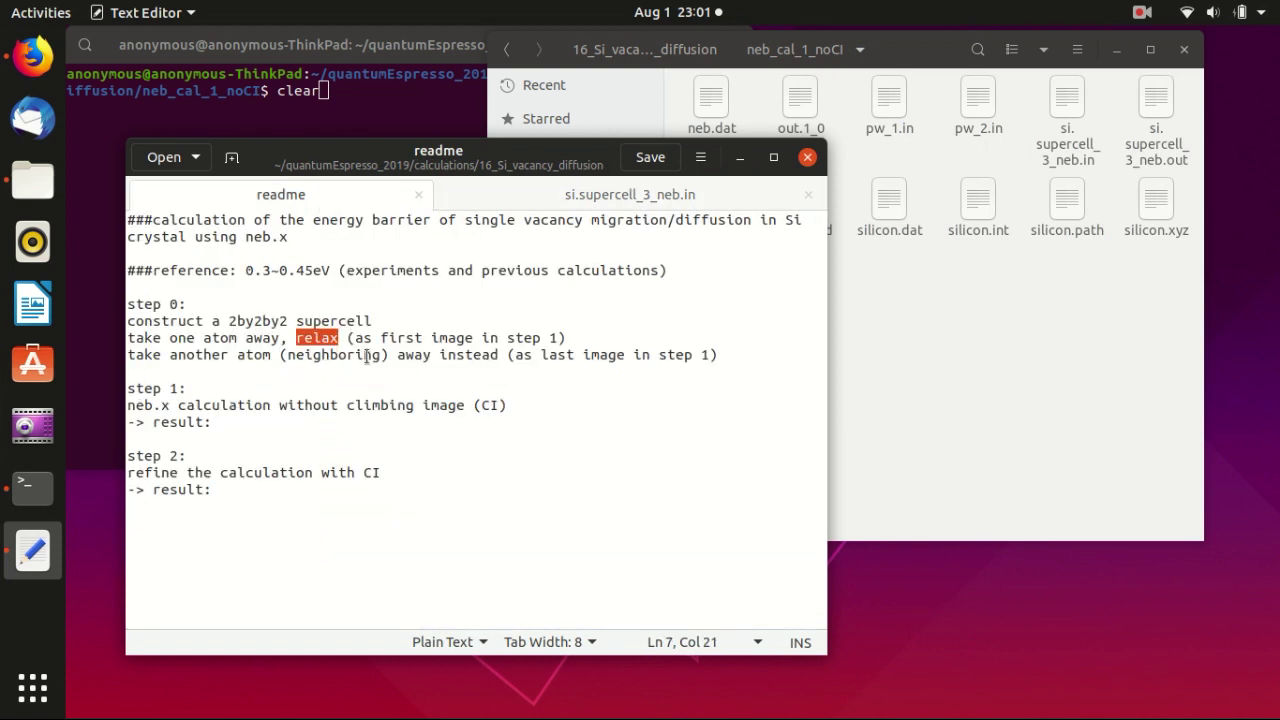
click(404, 356)
drag(128, 356, 722, 358)
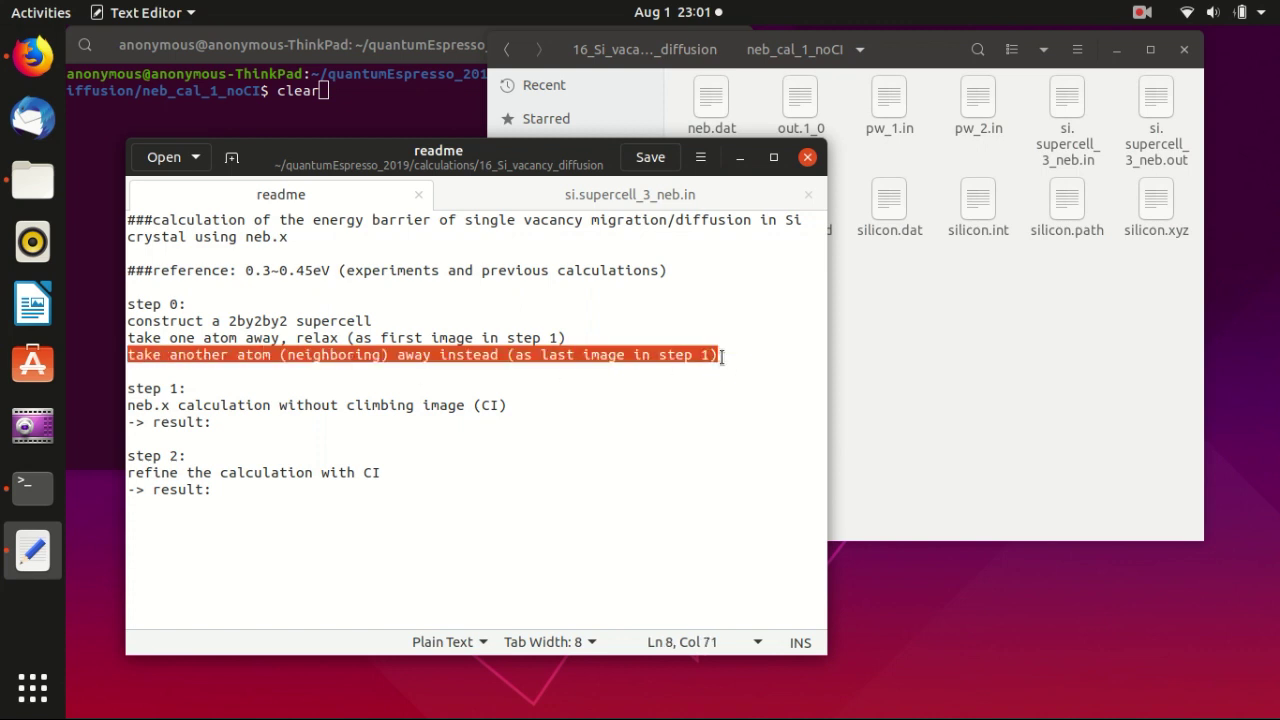
click(603, 194)
scroll(355, 428, down, 5)
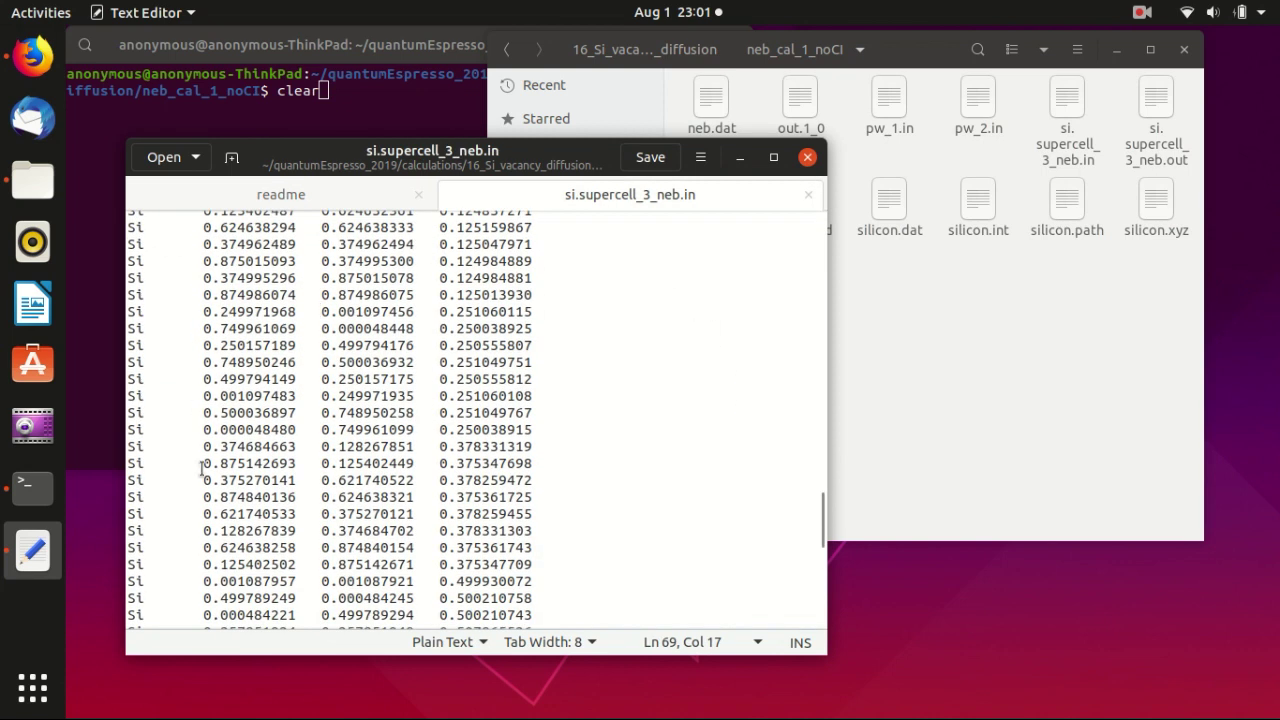
scroll(393, 522, down, 15)
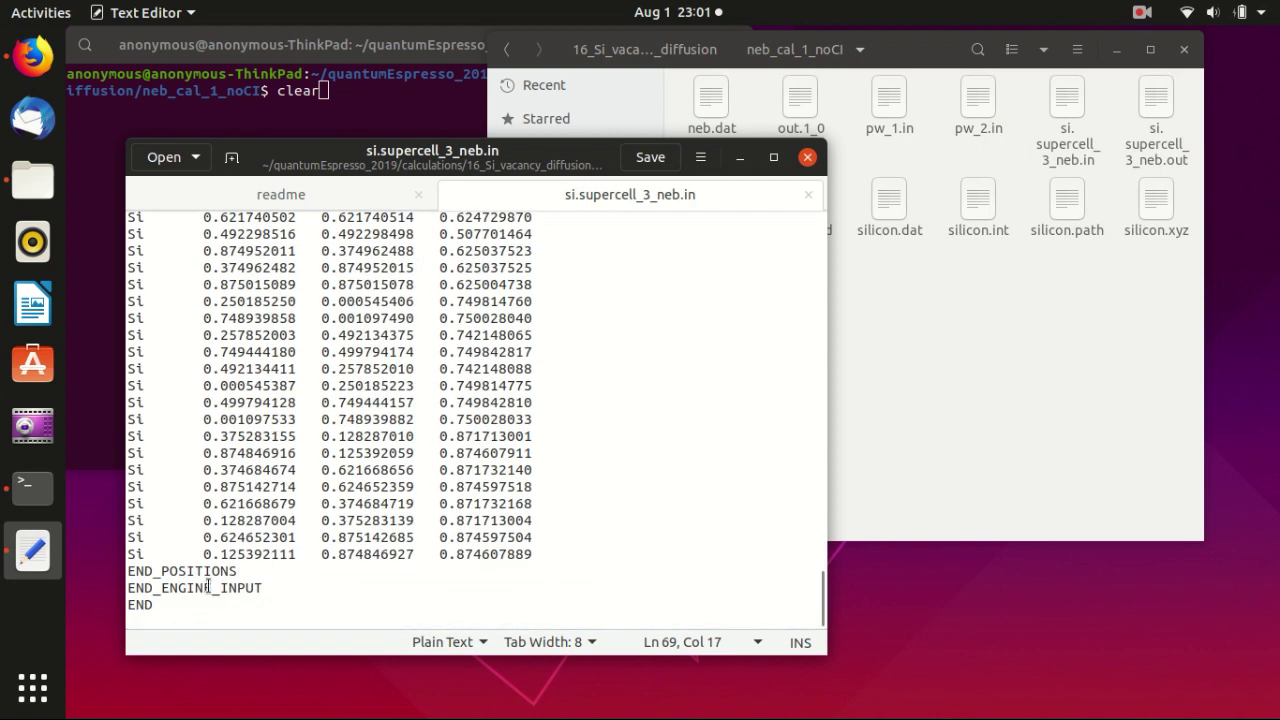
Select up from END_ENGINE_INPUT, then close the si.supercell_3_neb.in tab.
click(204, 580)
click(194, 590)
drag(820, 591, 836, 212)
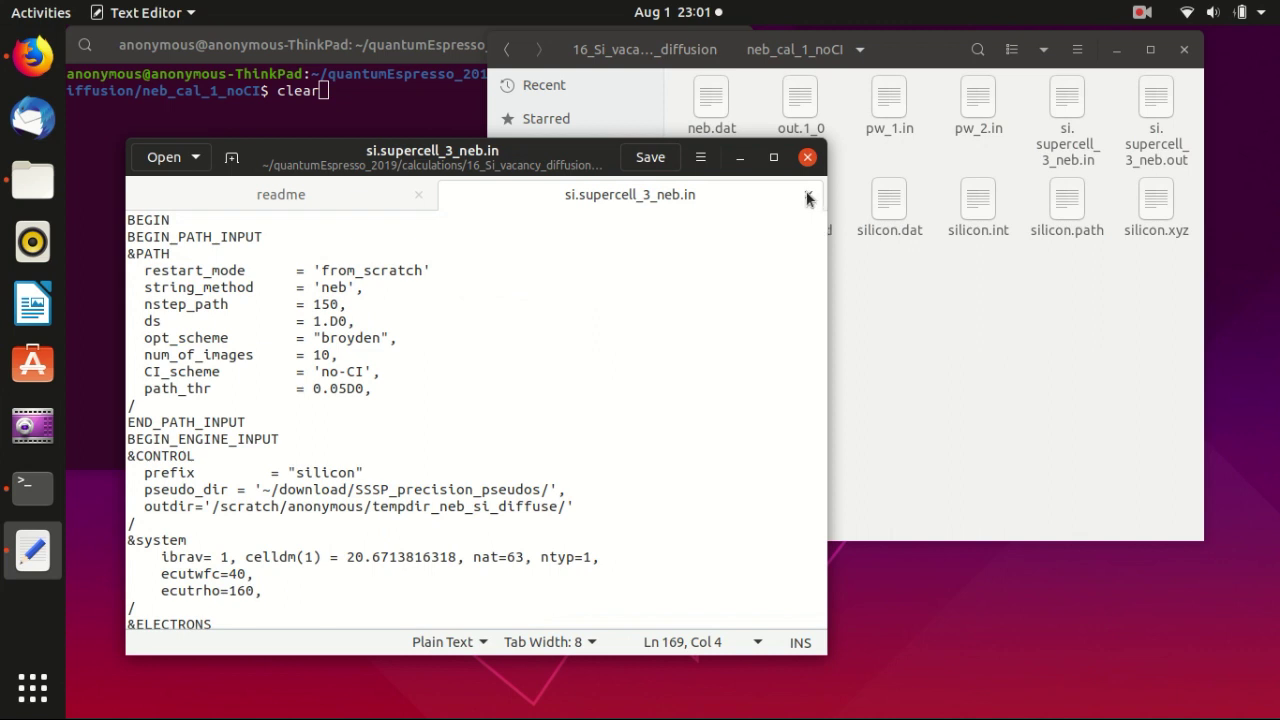
click(809, 196)
click(904, 321)
click(311, 511)
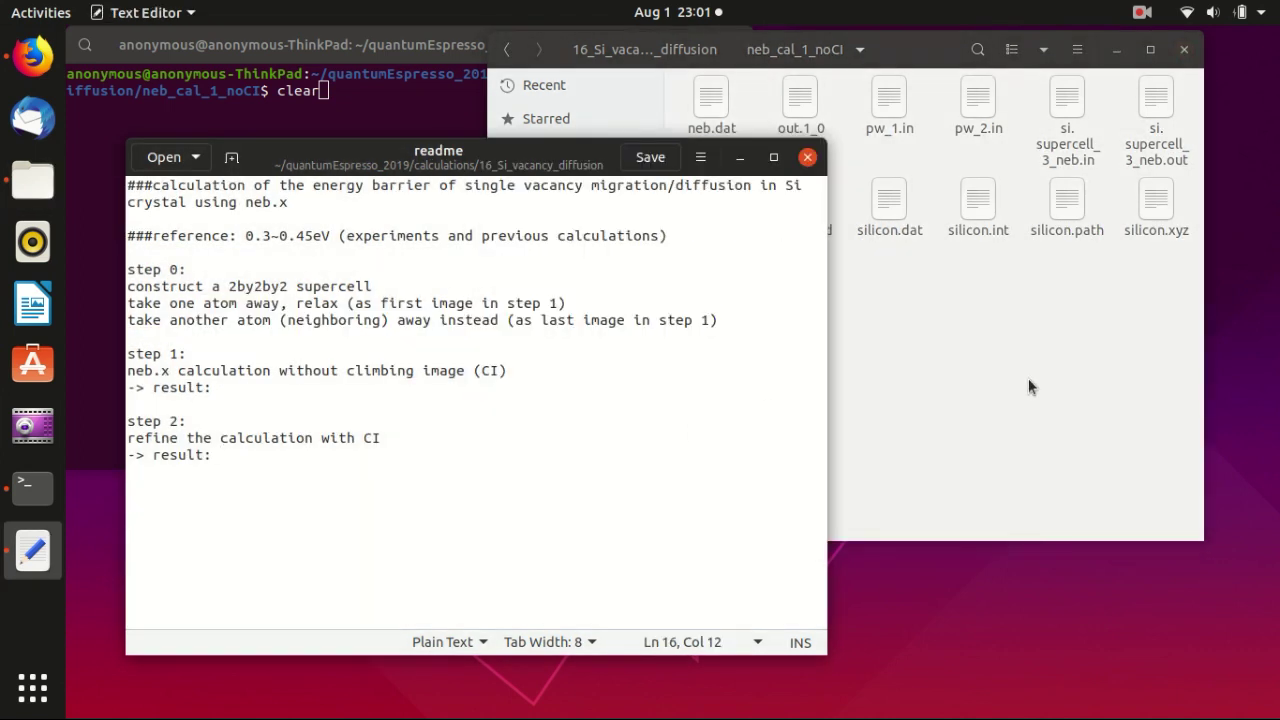
Open si.supercell_3_neb.out and scroll through the NEB iterations starting from iteration 1.
click(1033, 388)
double_click(1156, 100)
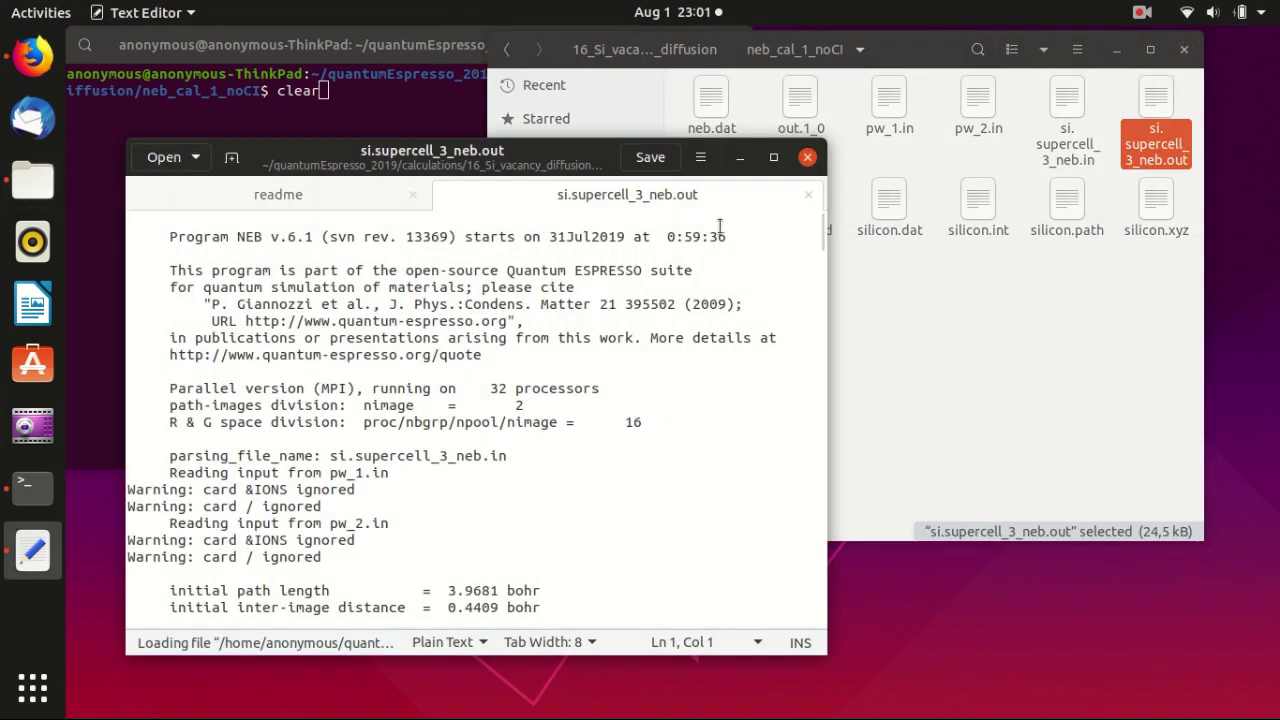
scroll(710, 310, down, 6)
scroll(716, 320, down, 5)
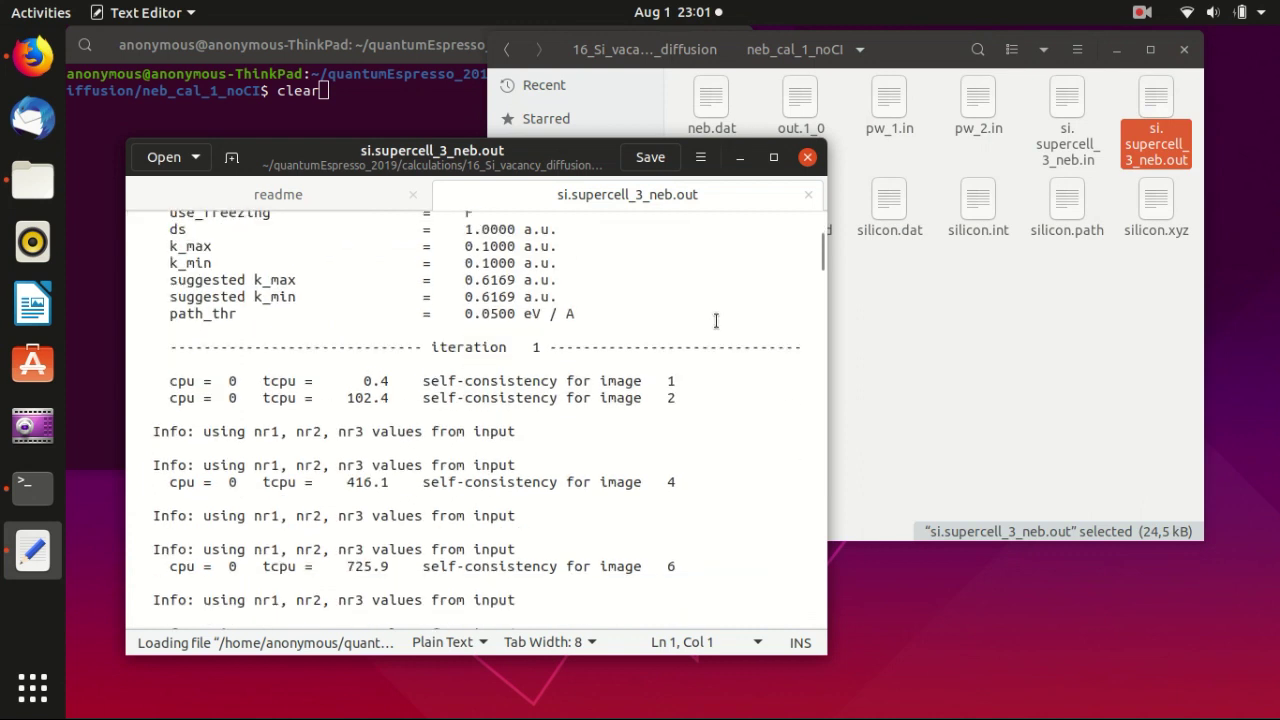
drag(430, 292, 541, 292)
scroll(769, 304, up, 4)
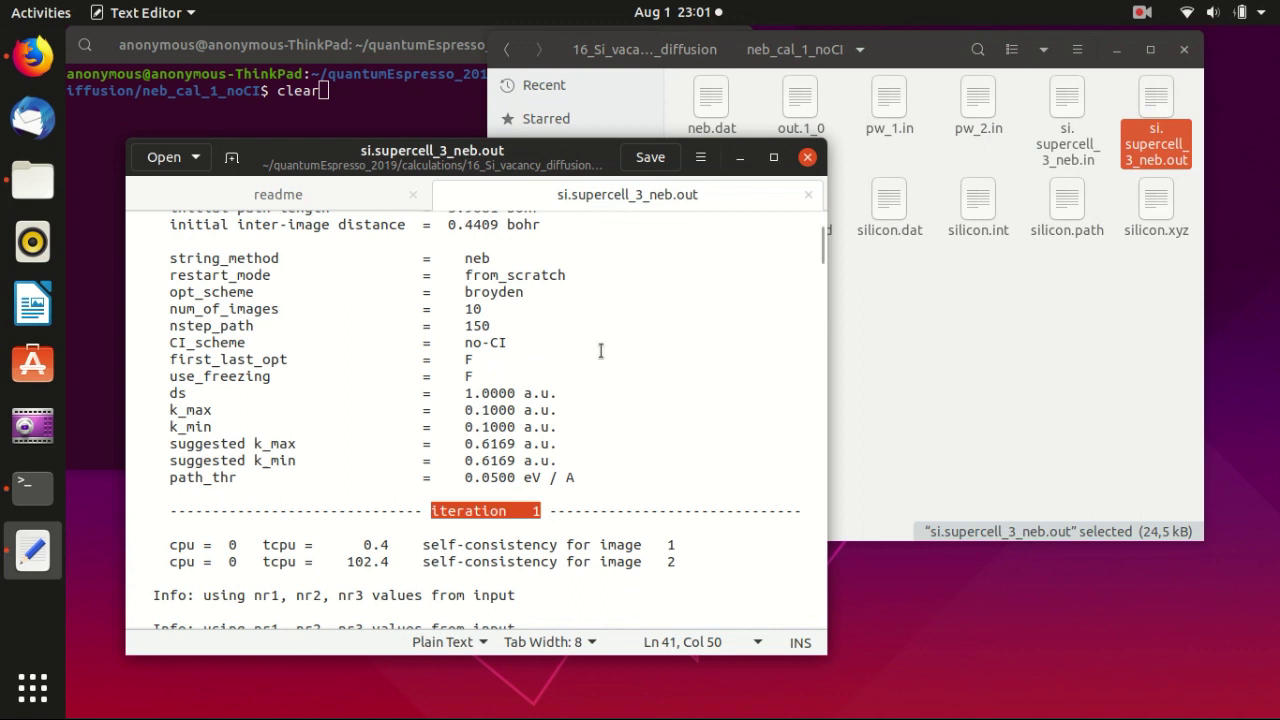
drag(491, 325, 466, 325)
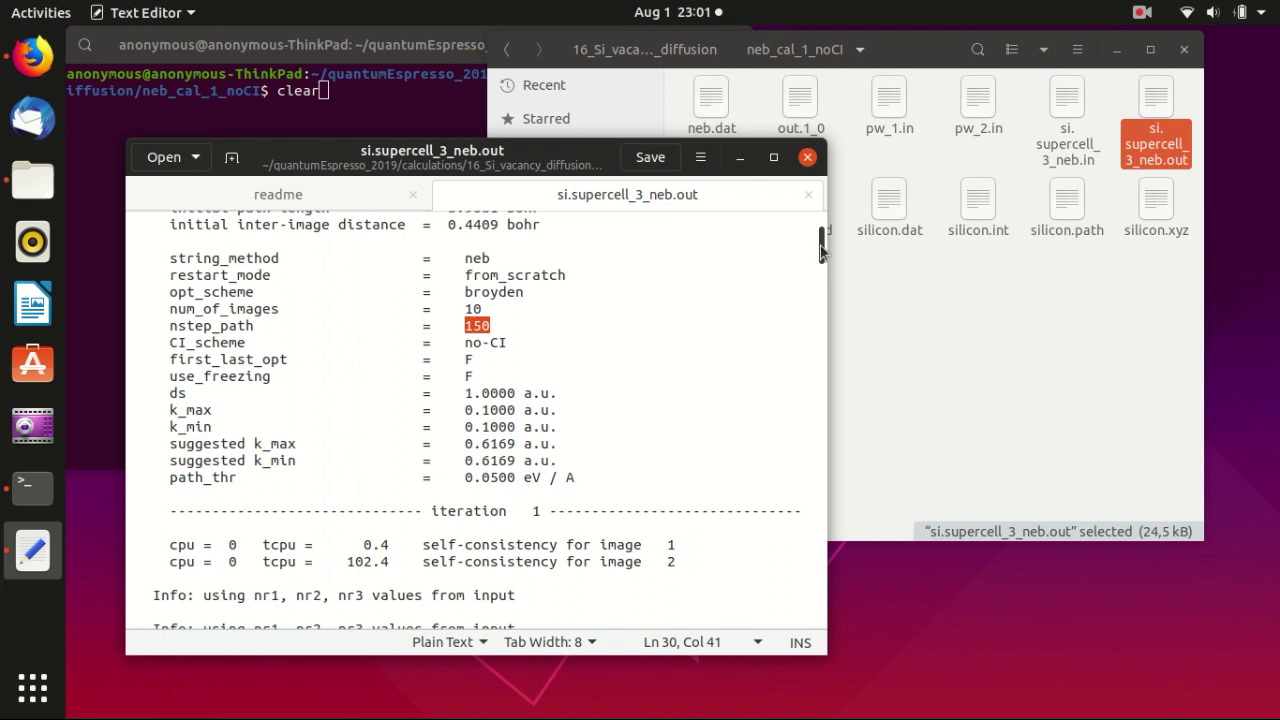
drag(820, 250, 789, 630)
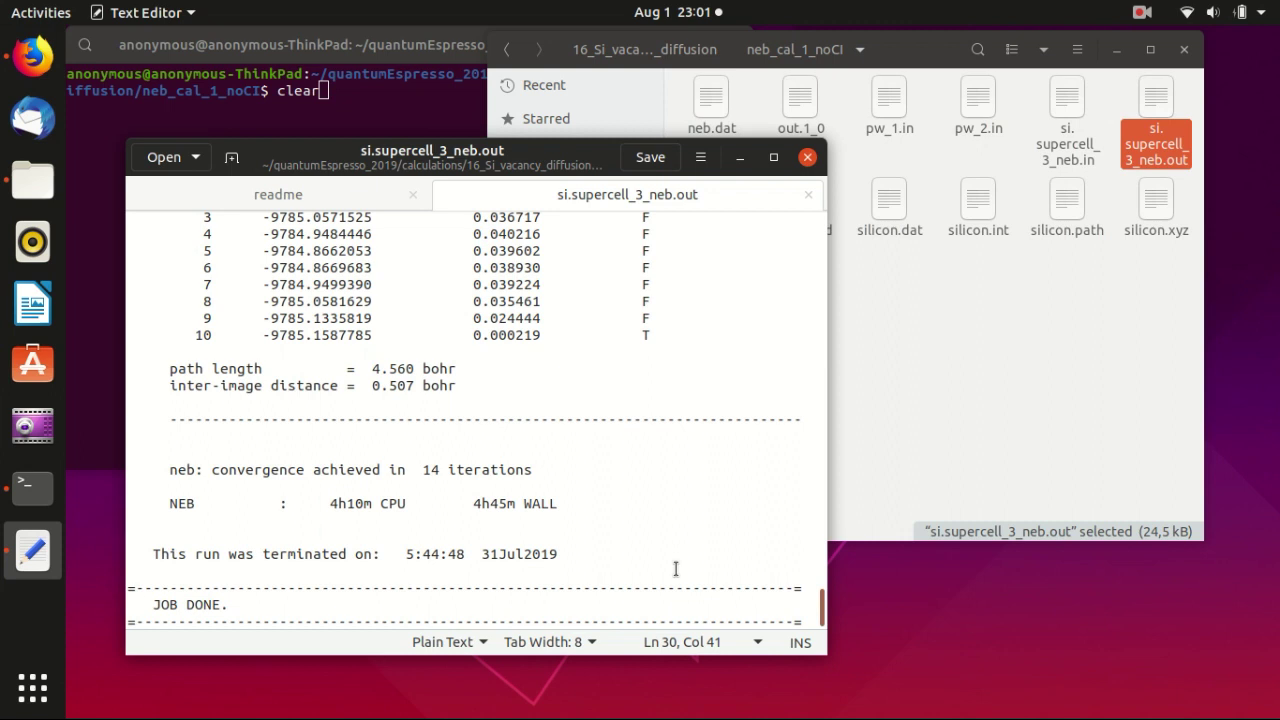
Select the convergence count of 14 iterations and the 0.292768 eV forward activation energy.
drag(424, 468, 440, 469)
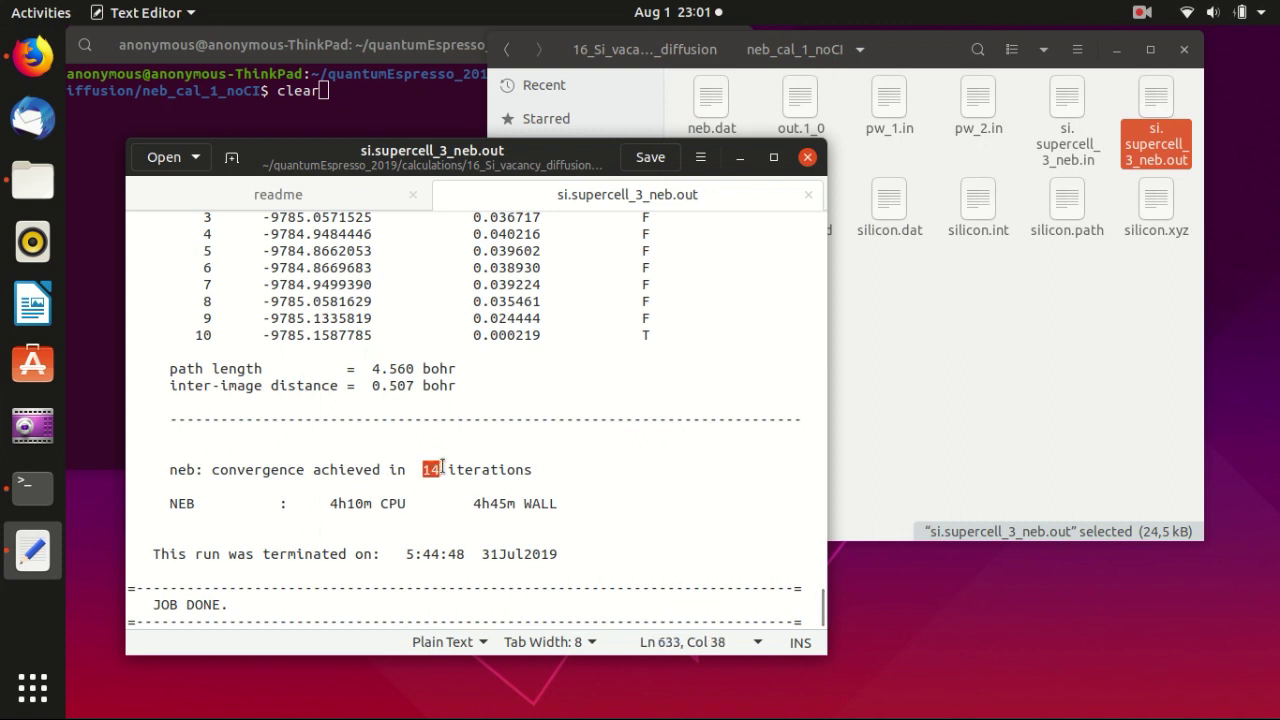
scroll(556, 468, up, 6)
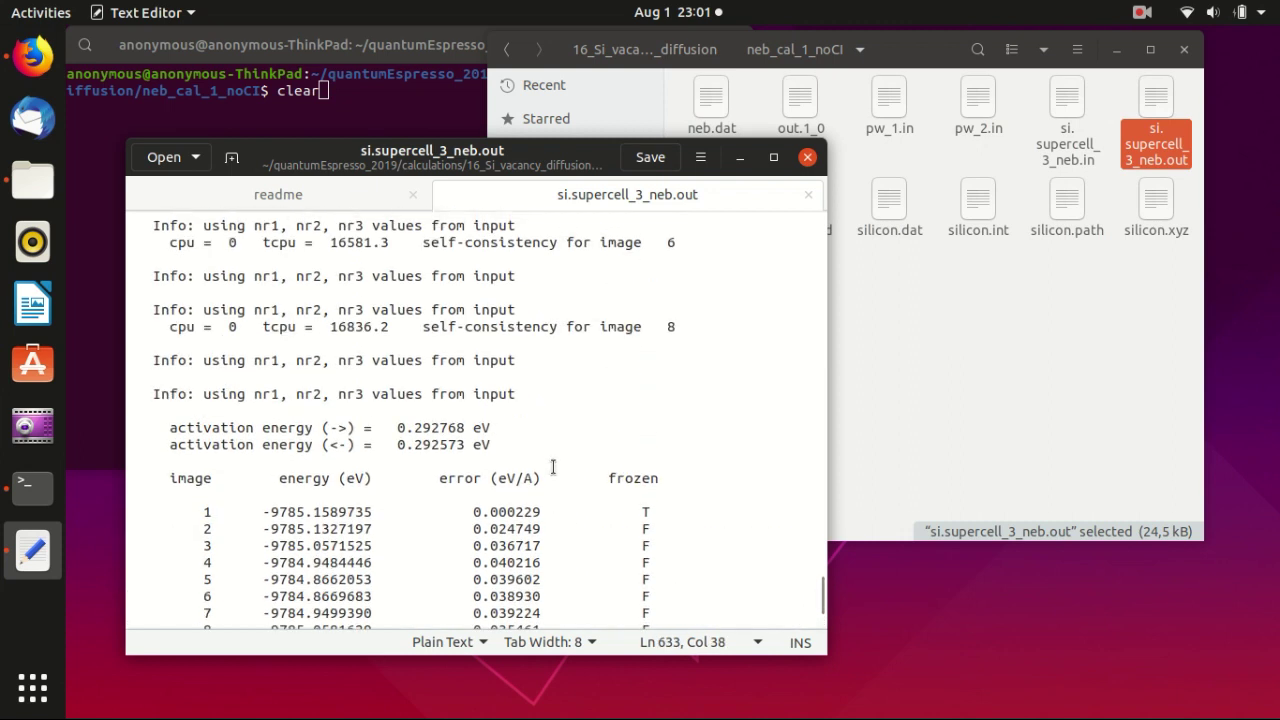
scroll(553, 467, up, 4)
scroll(548, 465, down, 5)
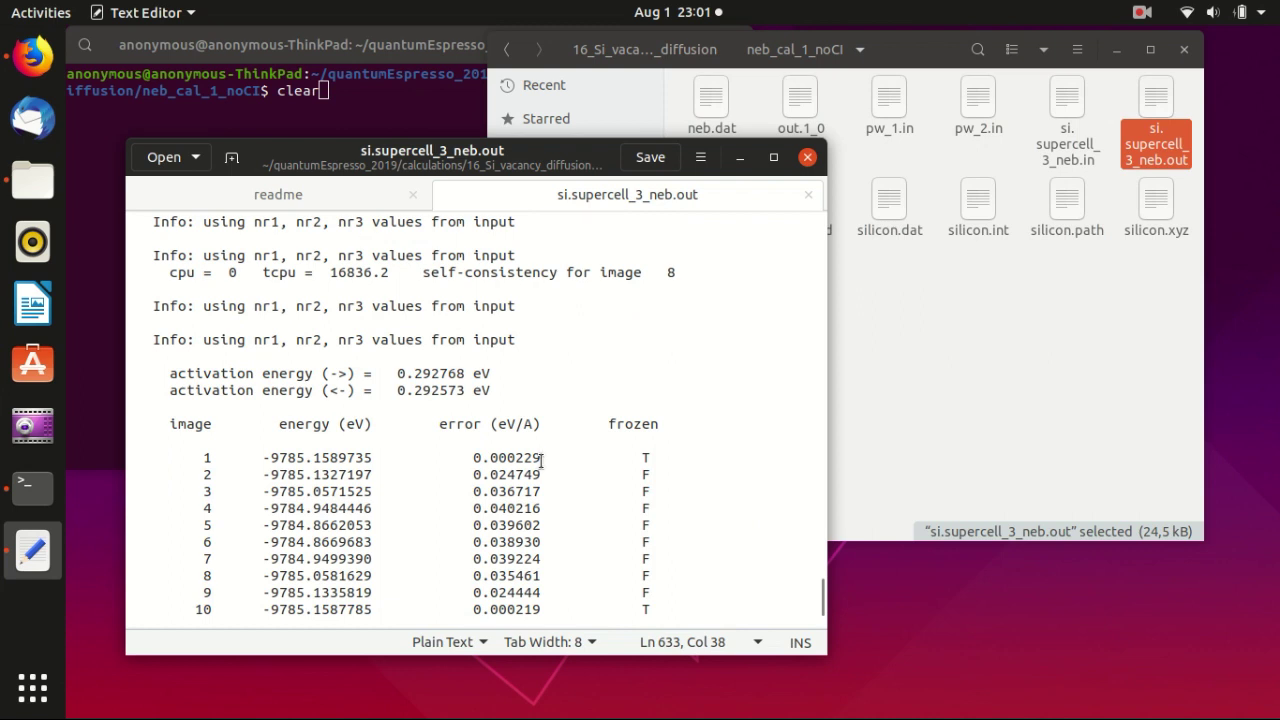
scroll(541, 460, down, 2)
drag(399, 264, 467, 263)
key(ctrl+c)
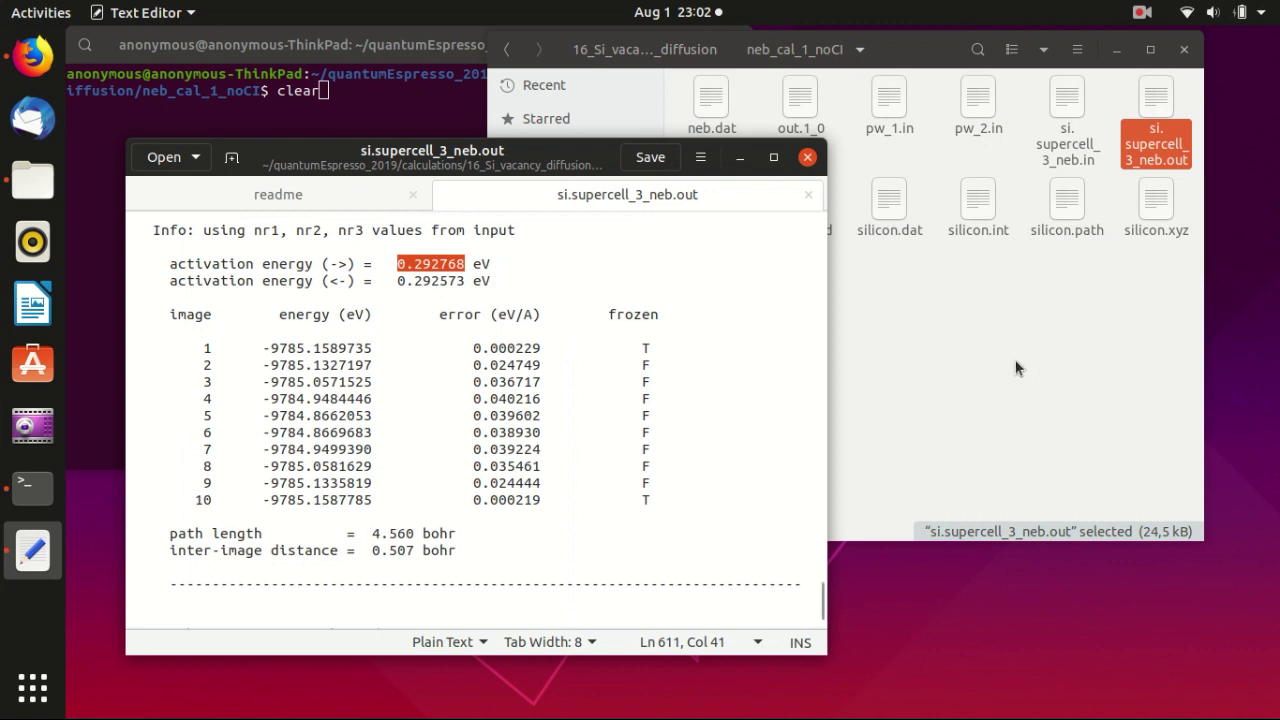
Paste 0.292768 as the readme's step 1 result and save the readme.
click(372, 196)
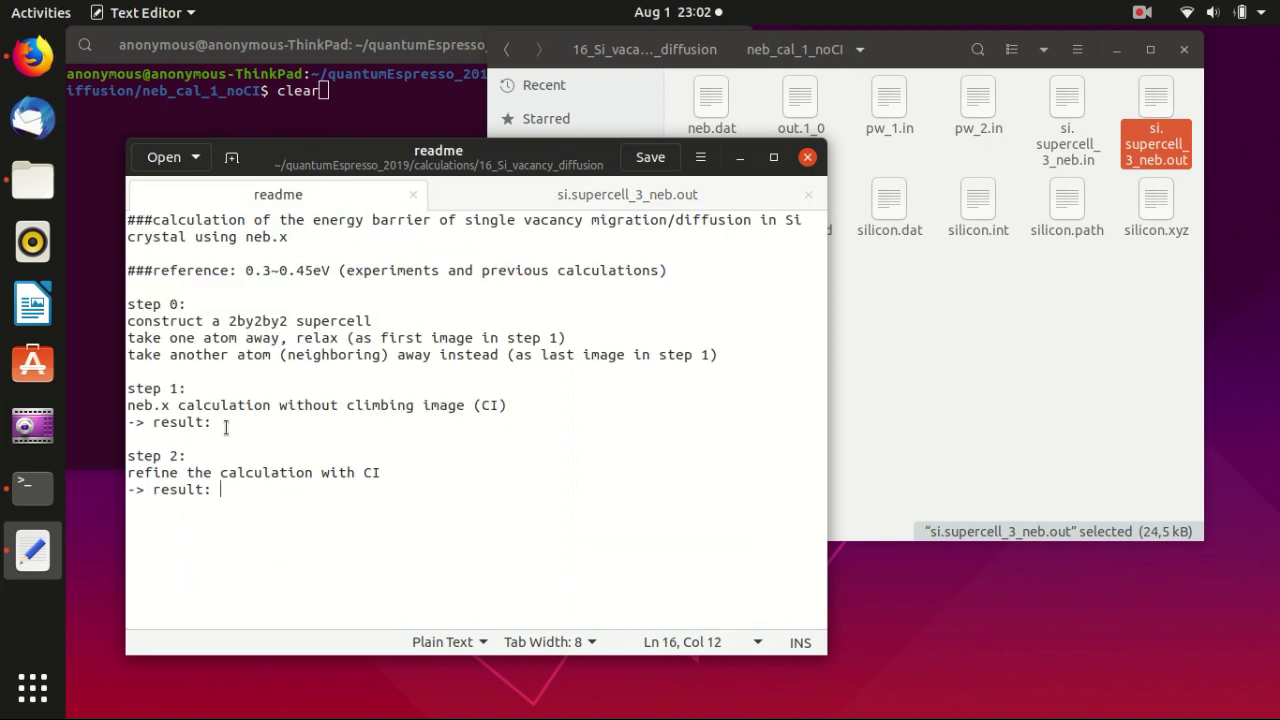
key(ctrl+v)
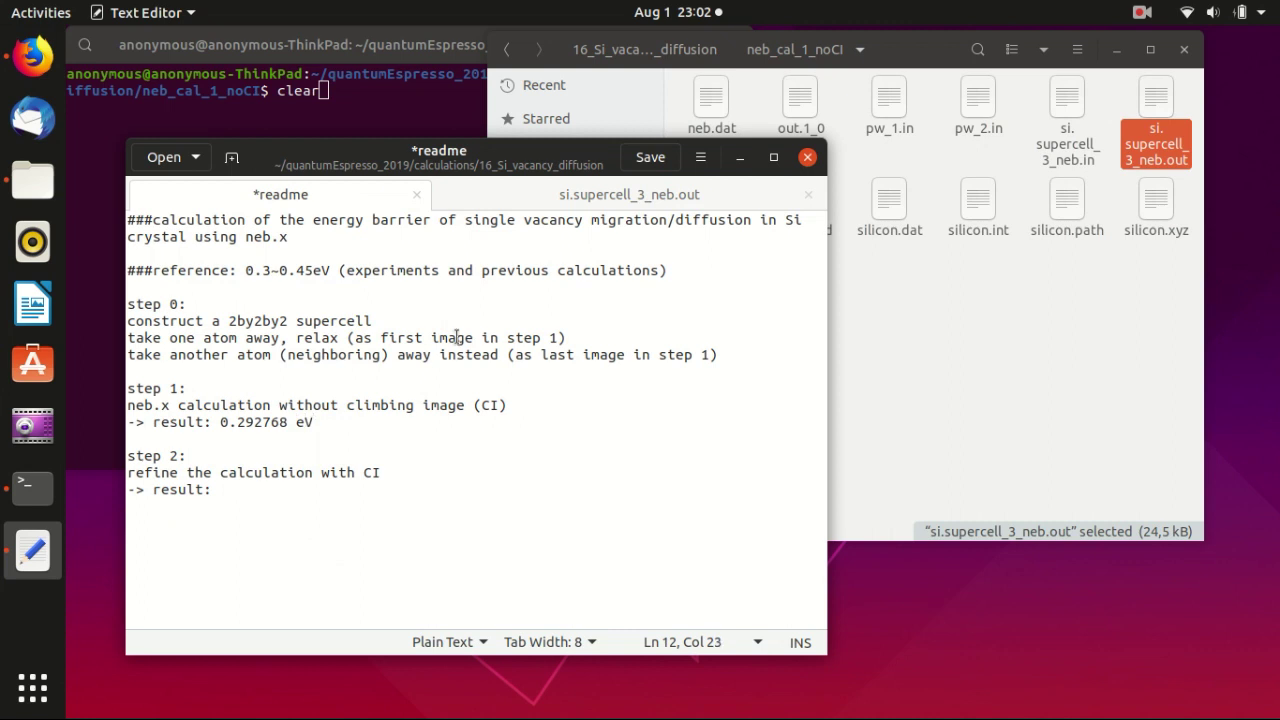
click(650, 160)
Check image 5's energy and image 6's force error, then close si.supercell_3_neb.out.
click(623, 184)
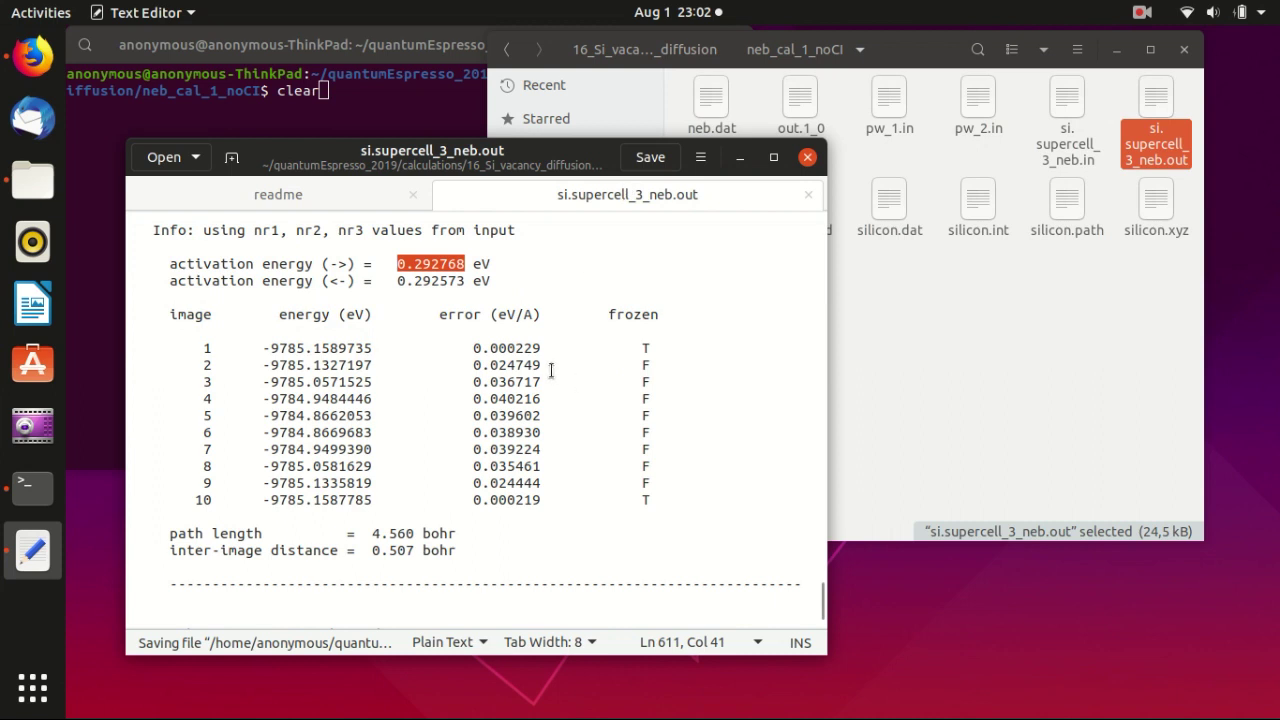
click(356, 365)
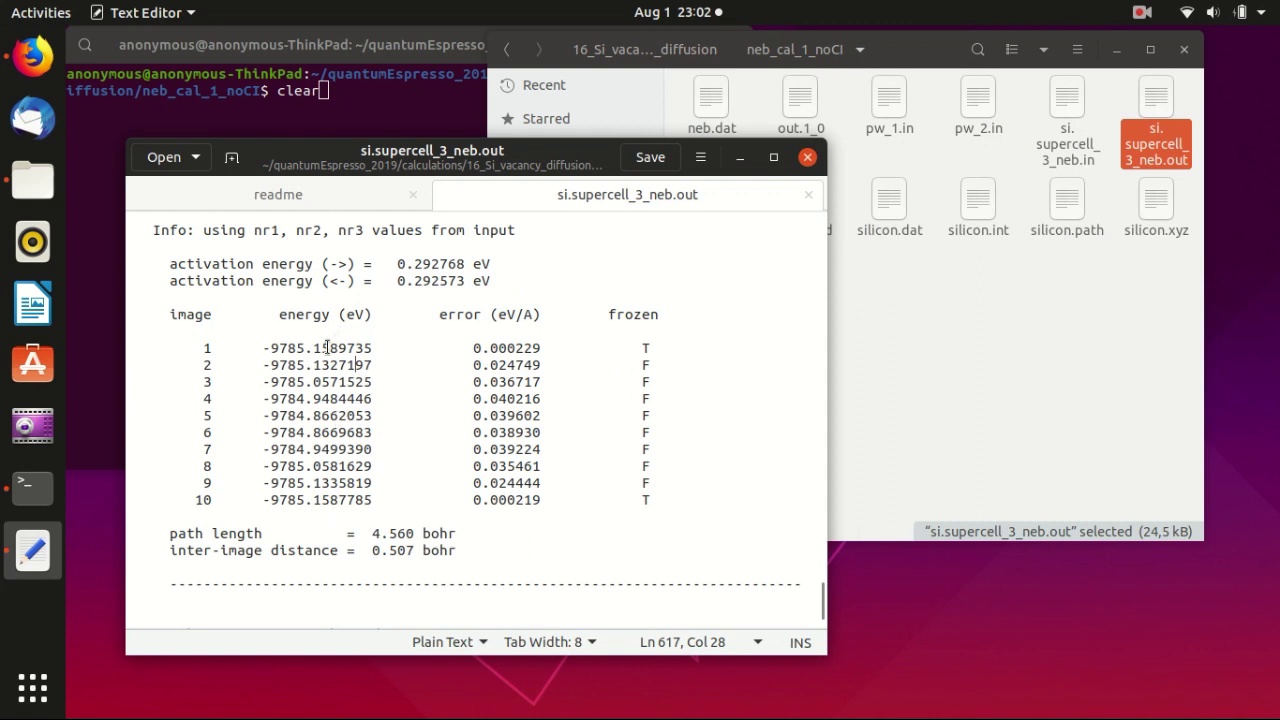
click(339, 417)
click(549, 423)
scroll(549, 423, down, 3)
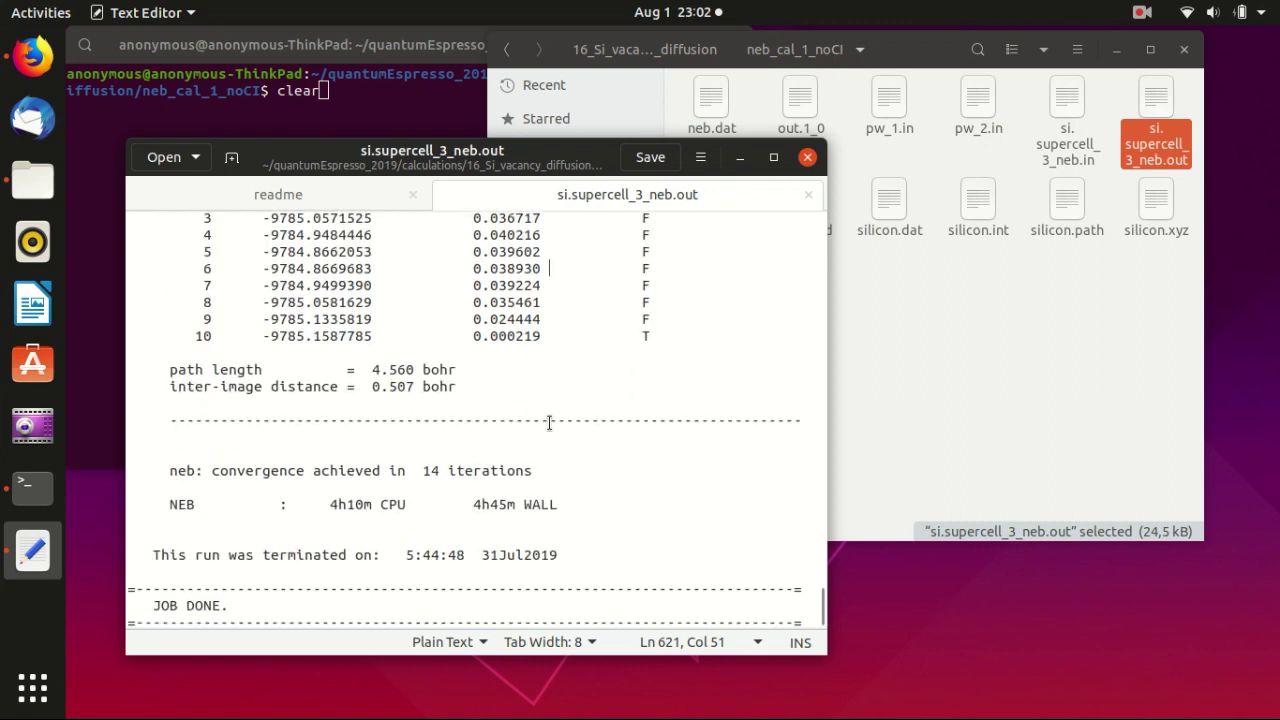
scroll(549, 423, up, 8)
scroll(549, 423, down, 4)
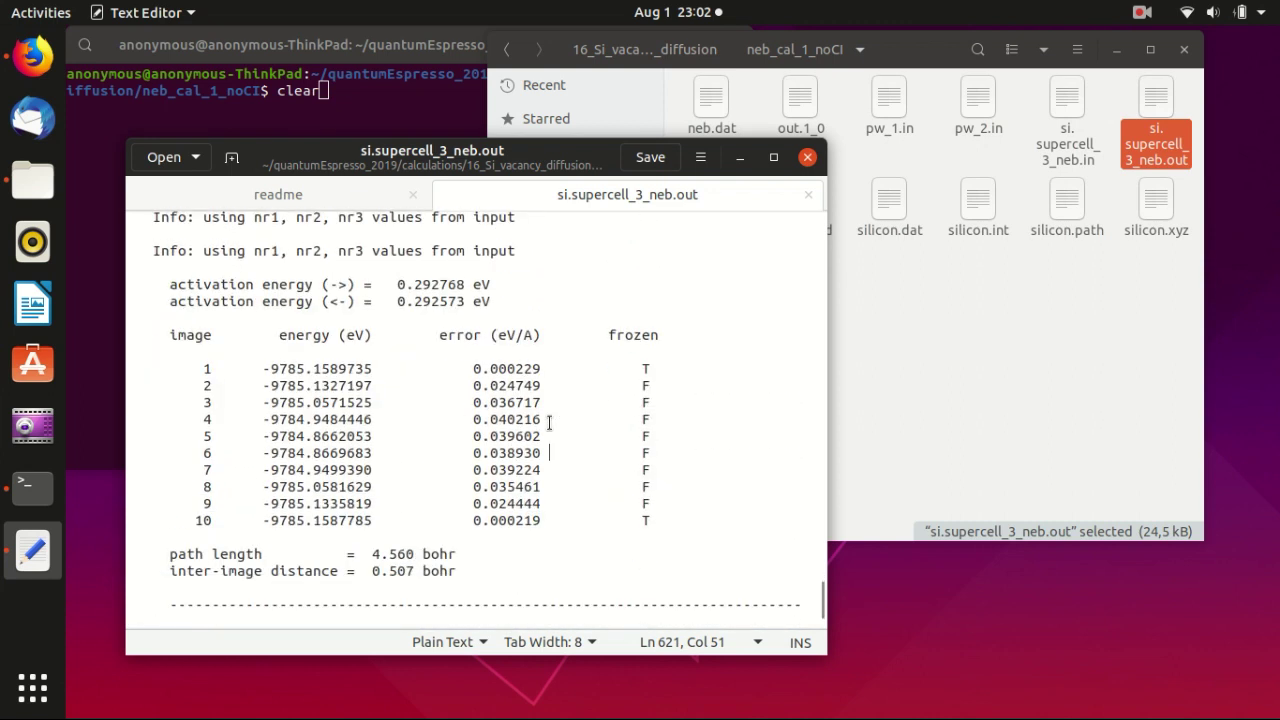
click(808, 194)
click(1034, 369)
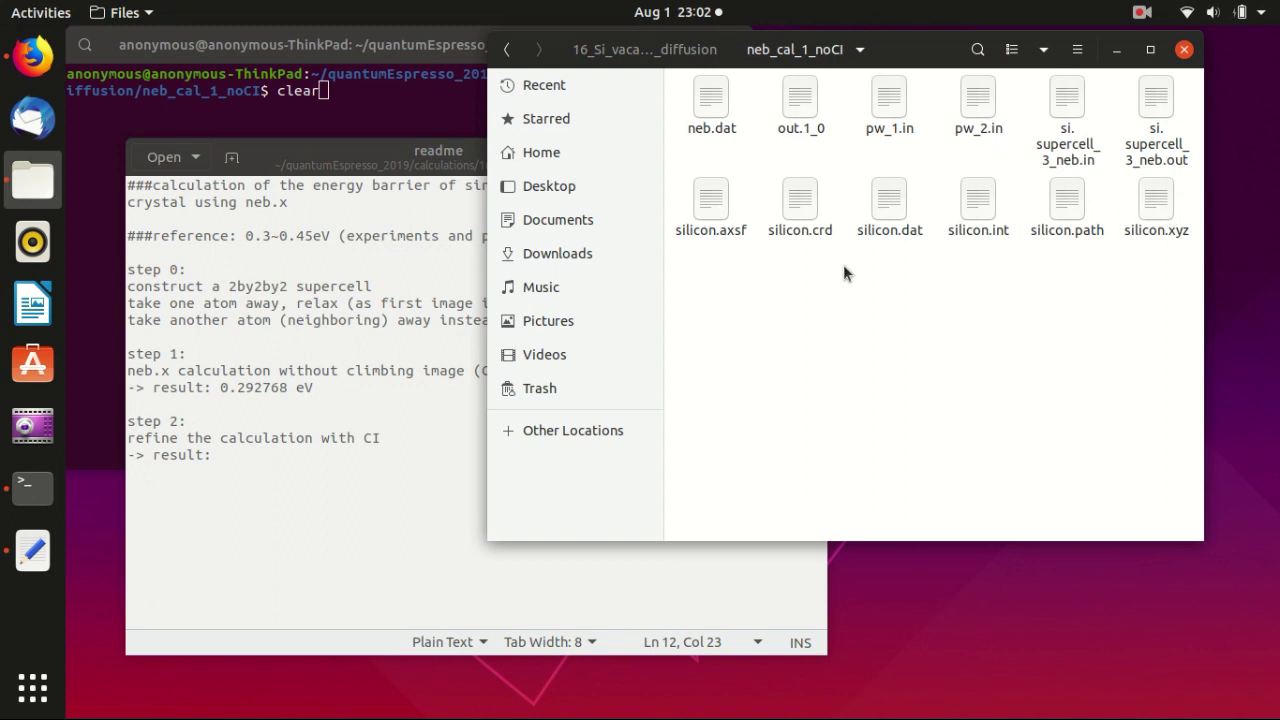
Select silicon.axsf in the neb_cal_1_noCI folder and bring the terminal forward.
click(711, 200)
click(721, 284)
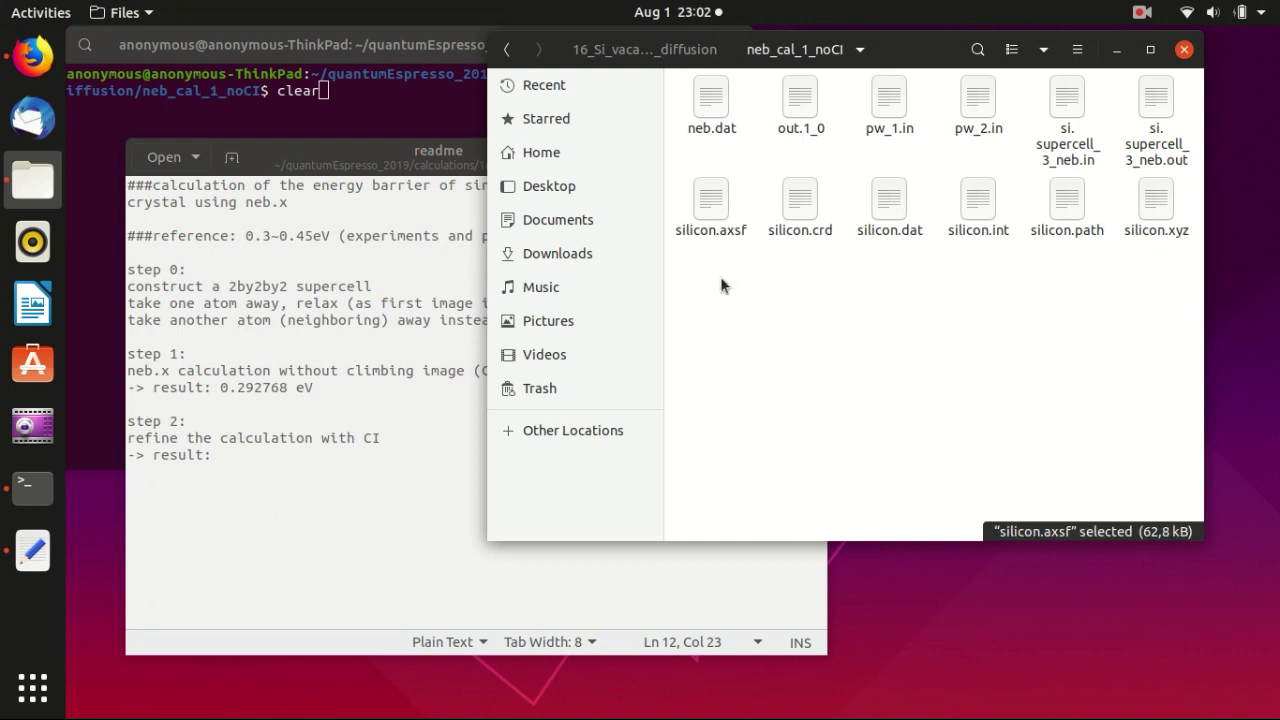
click(720, 210)
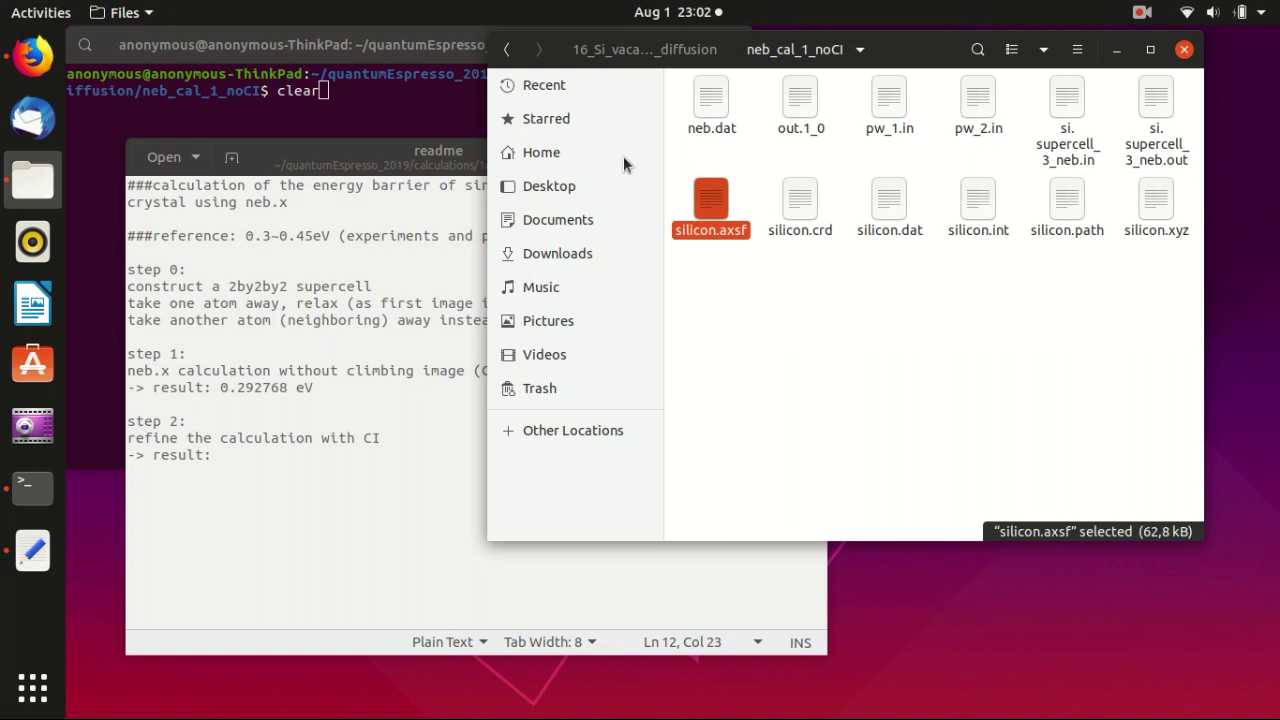
click(288, 111)
Launch xcrysden and open silicon.axsf via File > Open Structure > Open AXSF.
key(Up)
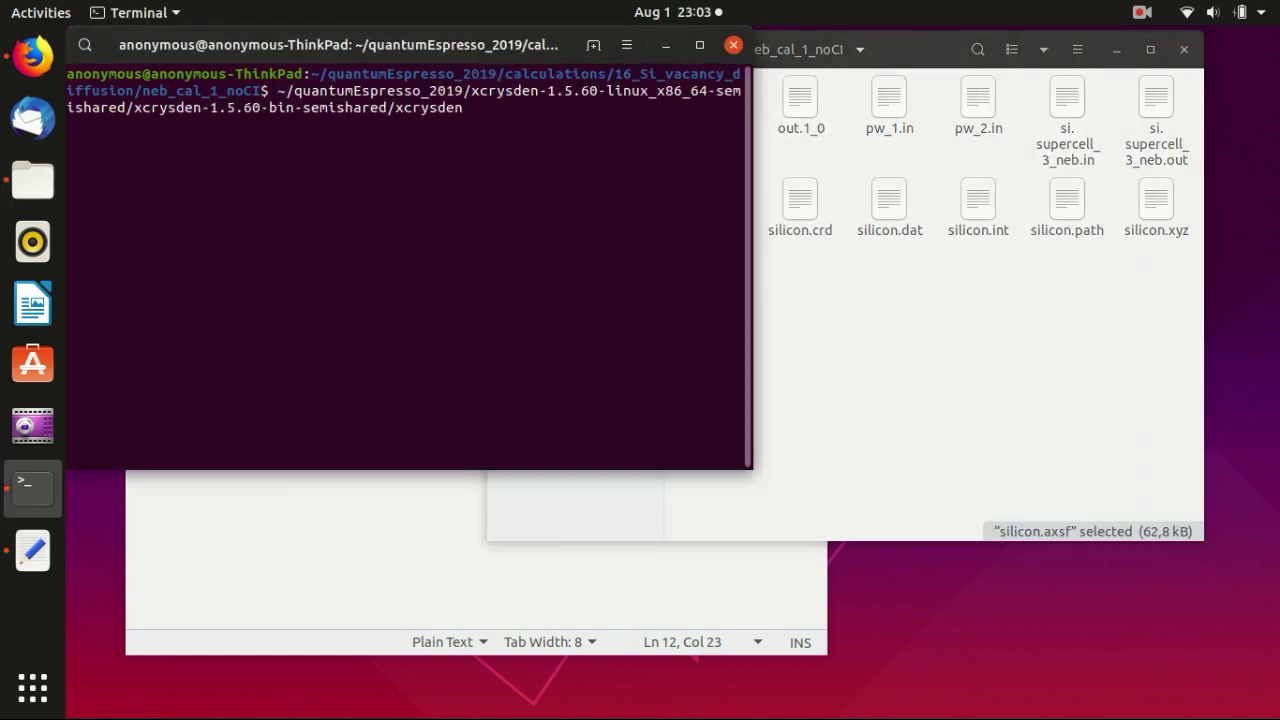
key(Return)
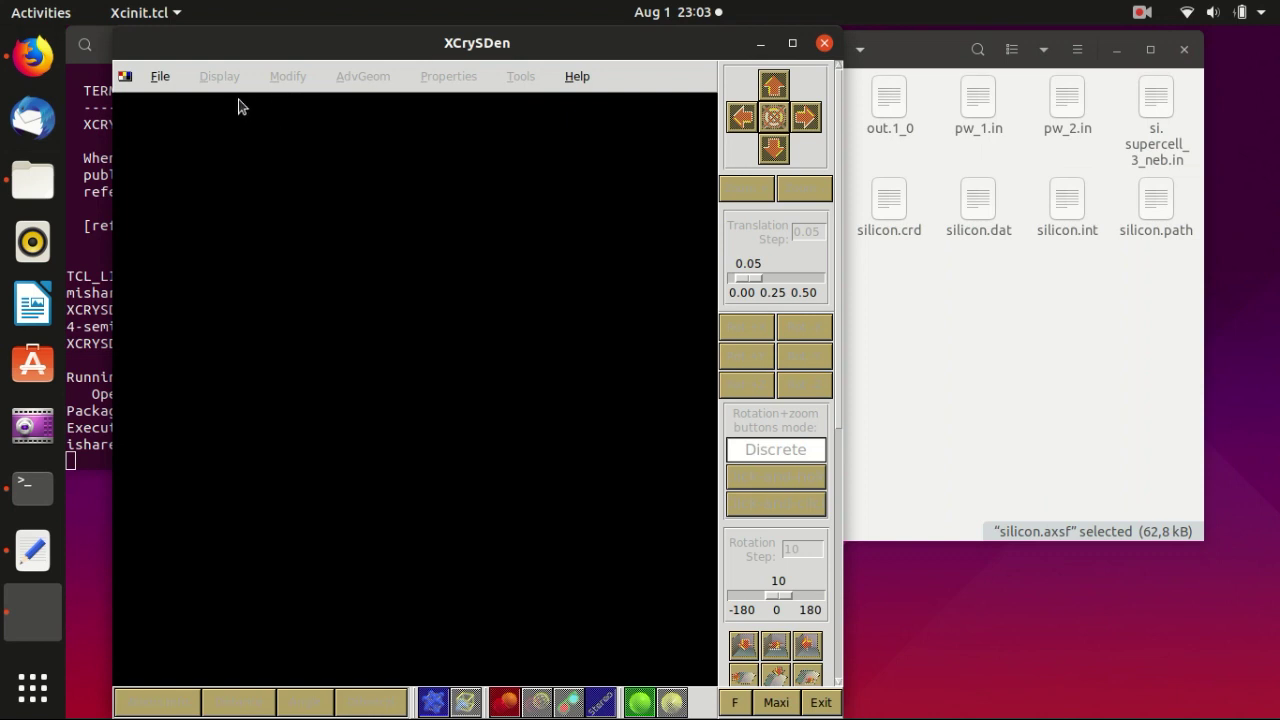
click(160, 78)
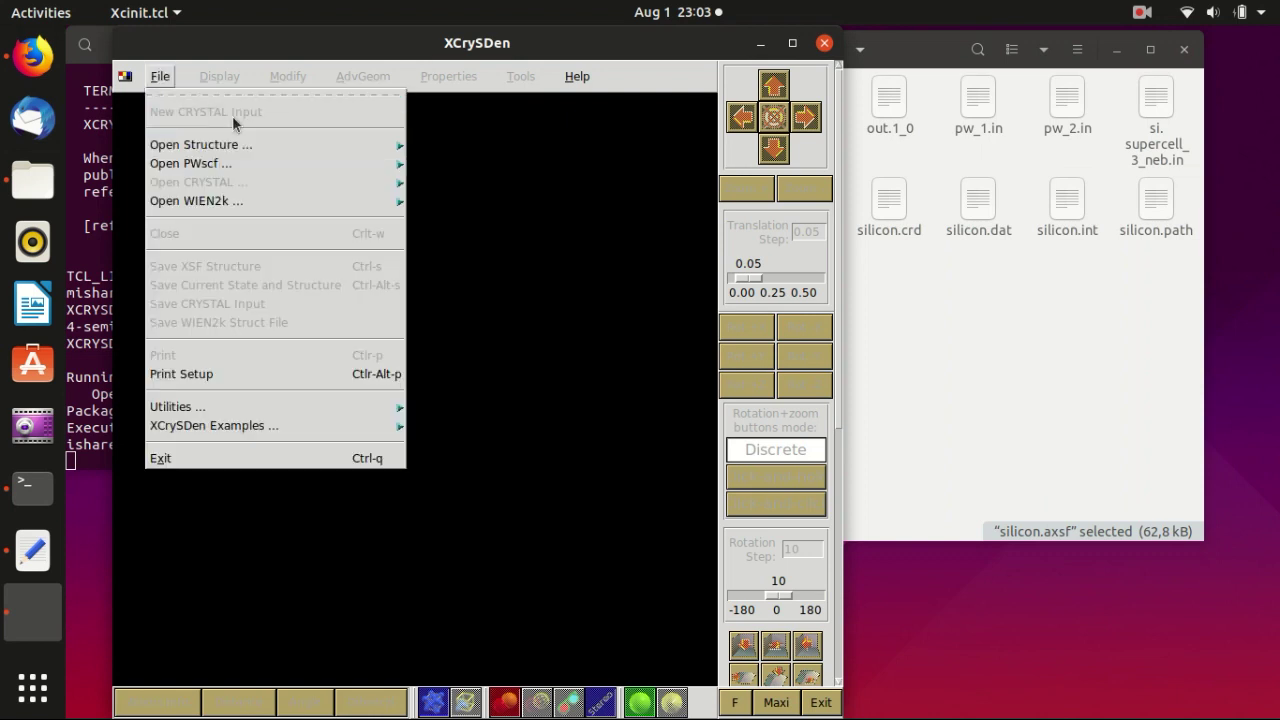
mouse_move(270, 145)
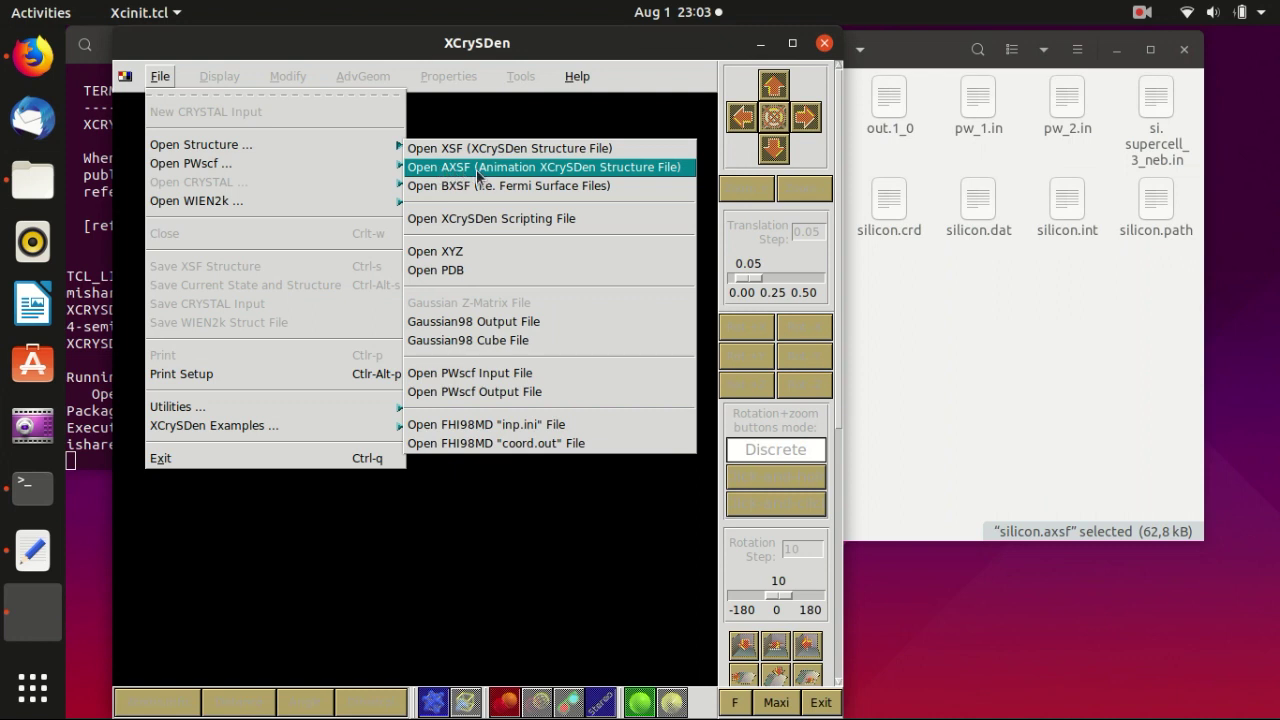
click(480, 177)
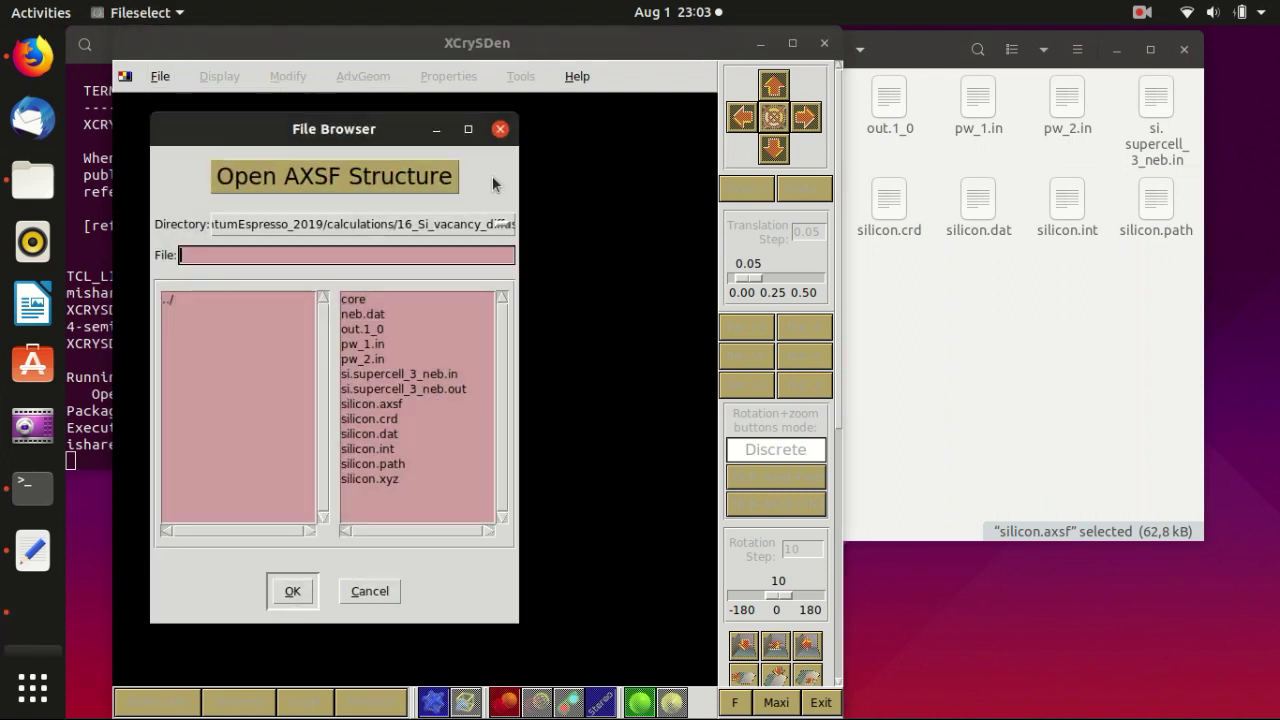
double_click(390, 405)
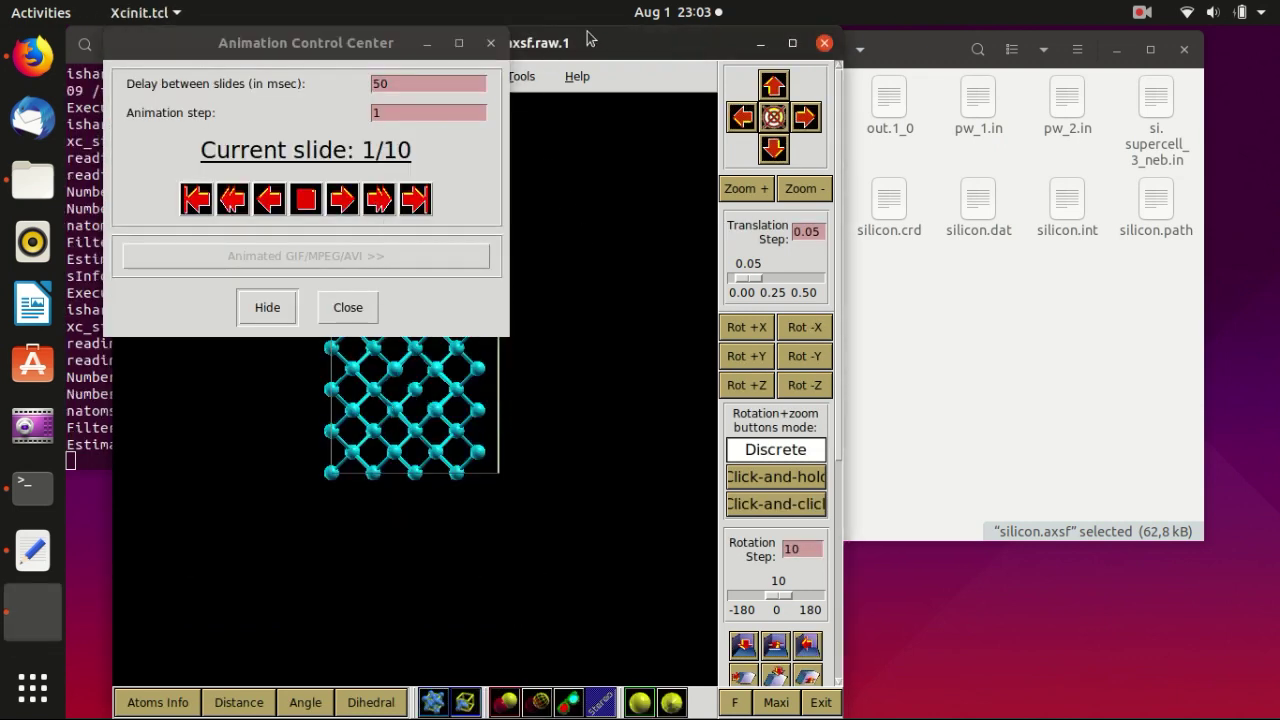
Move the XCrySDen window aside, then rotate and zoom the silicon supercell.
drag(600, 48, 1002, 48)
drag(893, 352, 889, 265)
scroll(877, 274, up, 5)
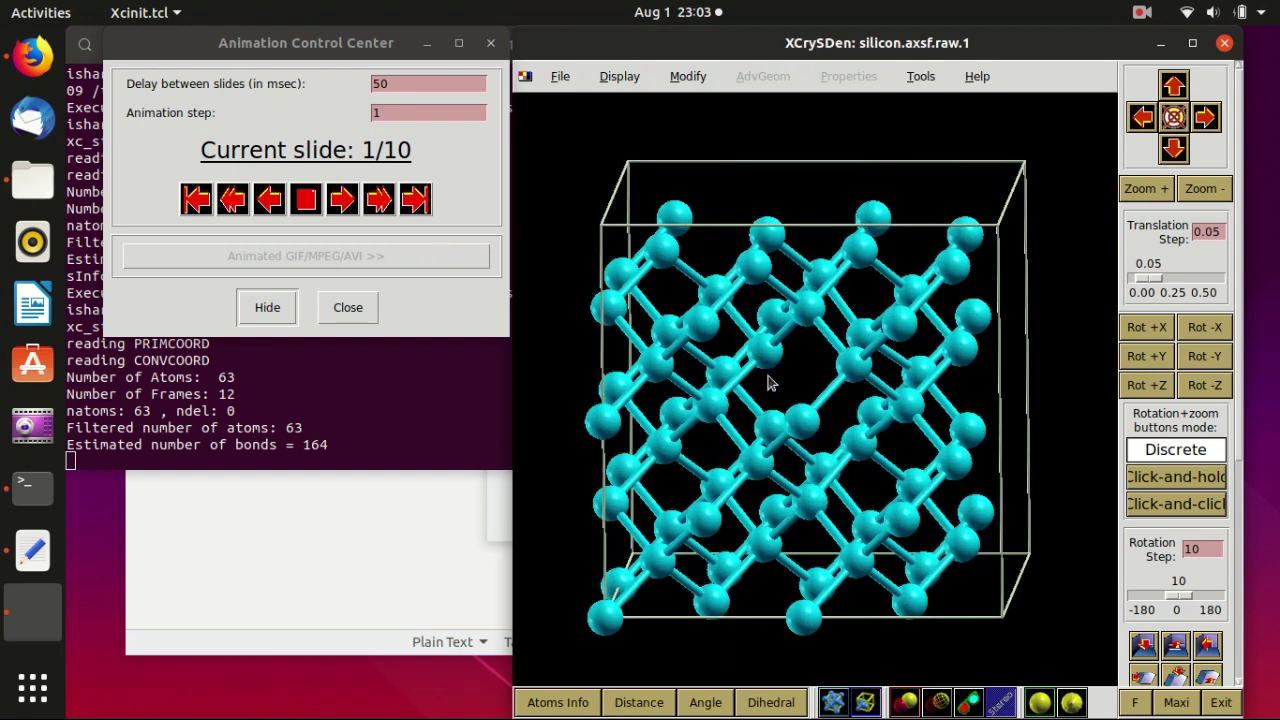
drag(766, 380, 753, 342)
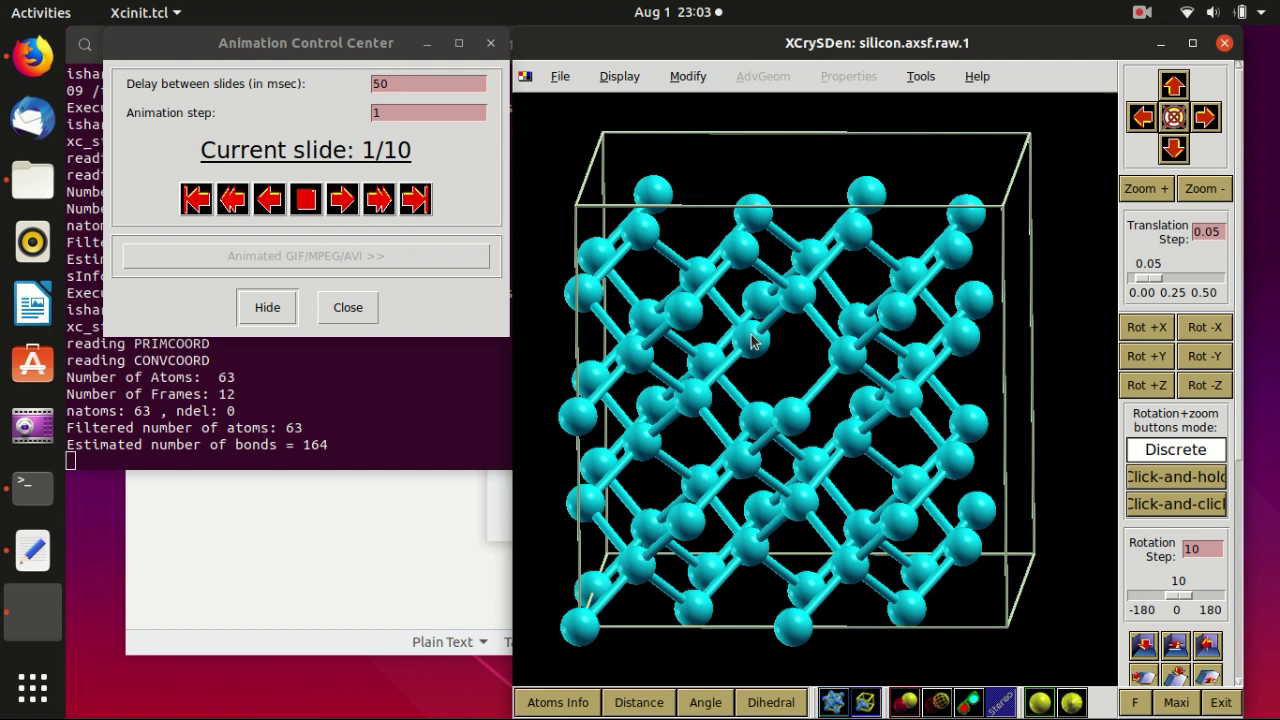
click(392, 556)
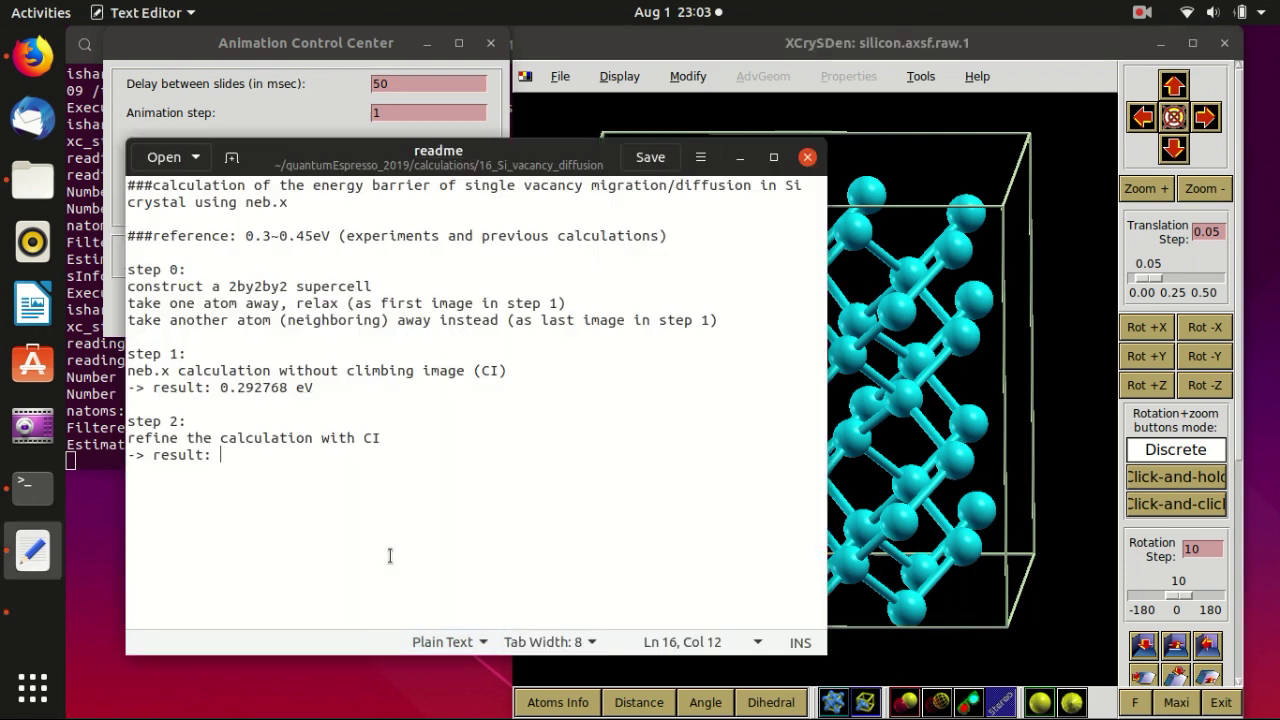
click(1010, 172)
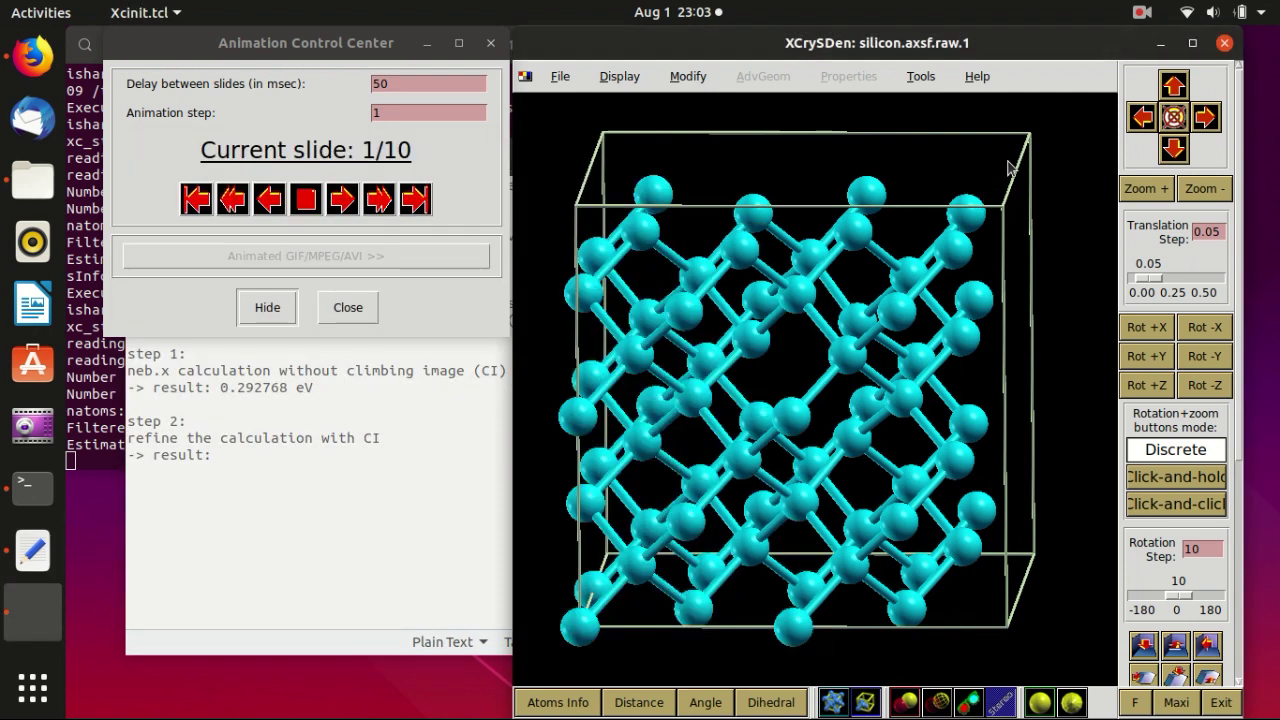
Play the 10-slide migration animation, rewind and replay it, then close XCrySDen.
click(377, 201)
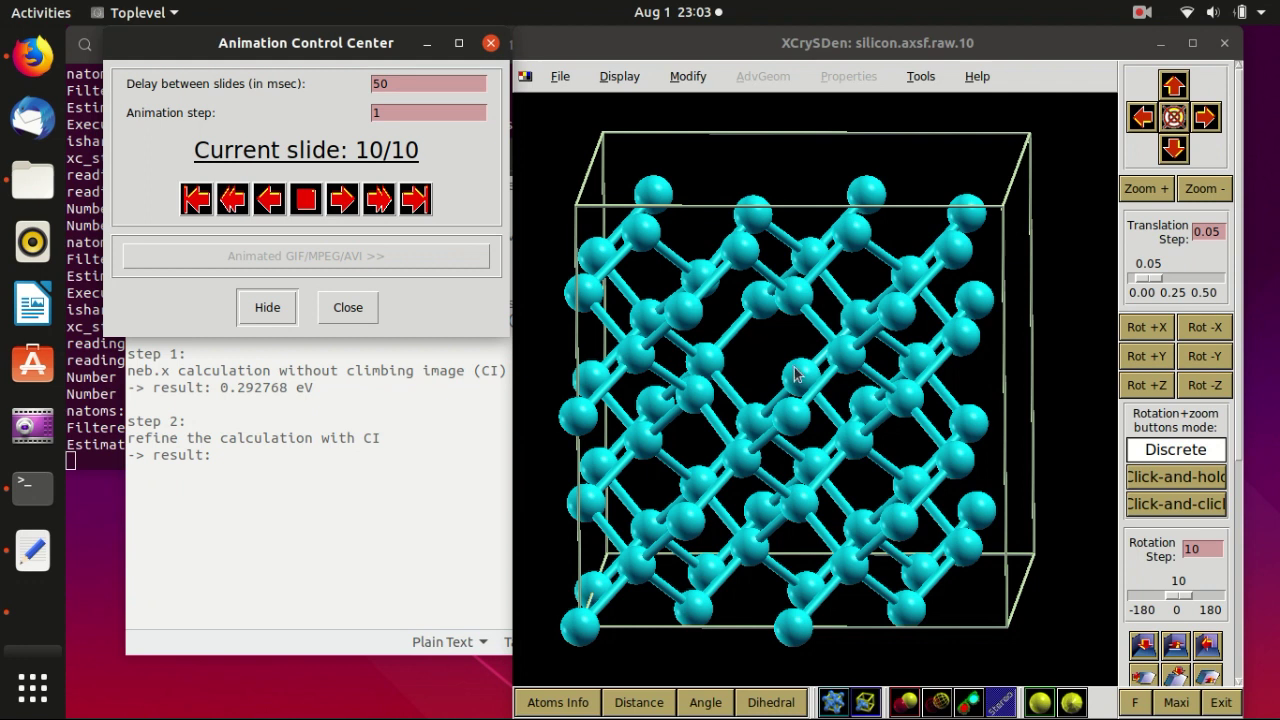
click(196, 200)
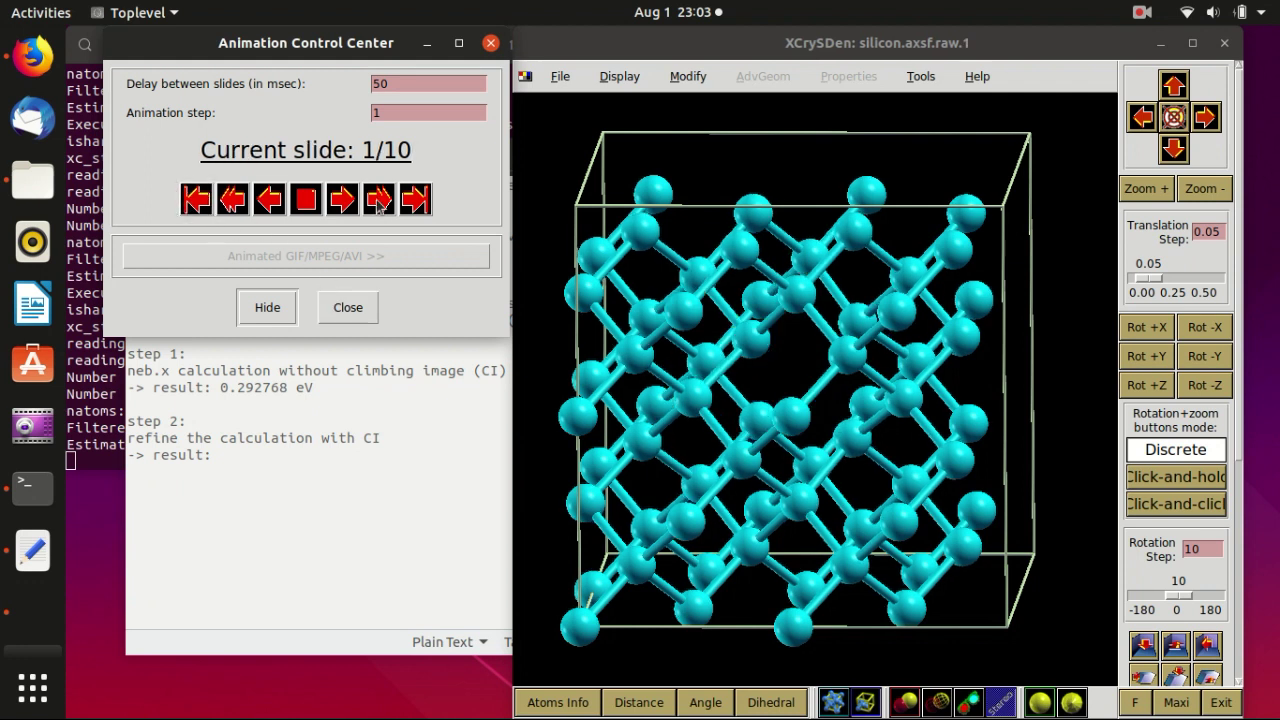
click(342, 200)
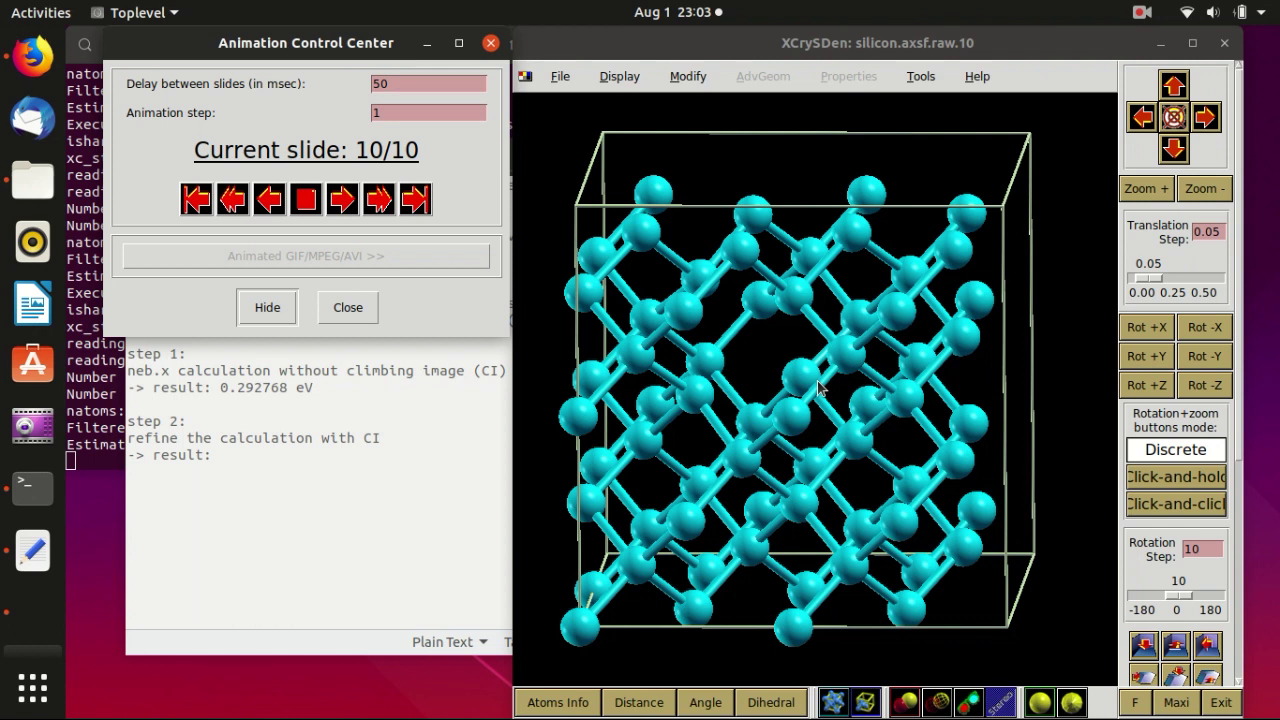
click(1226, 47)
click(1023, 275)
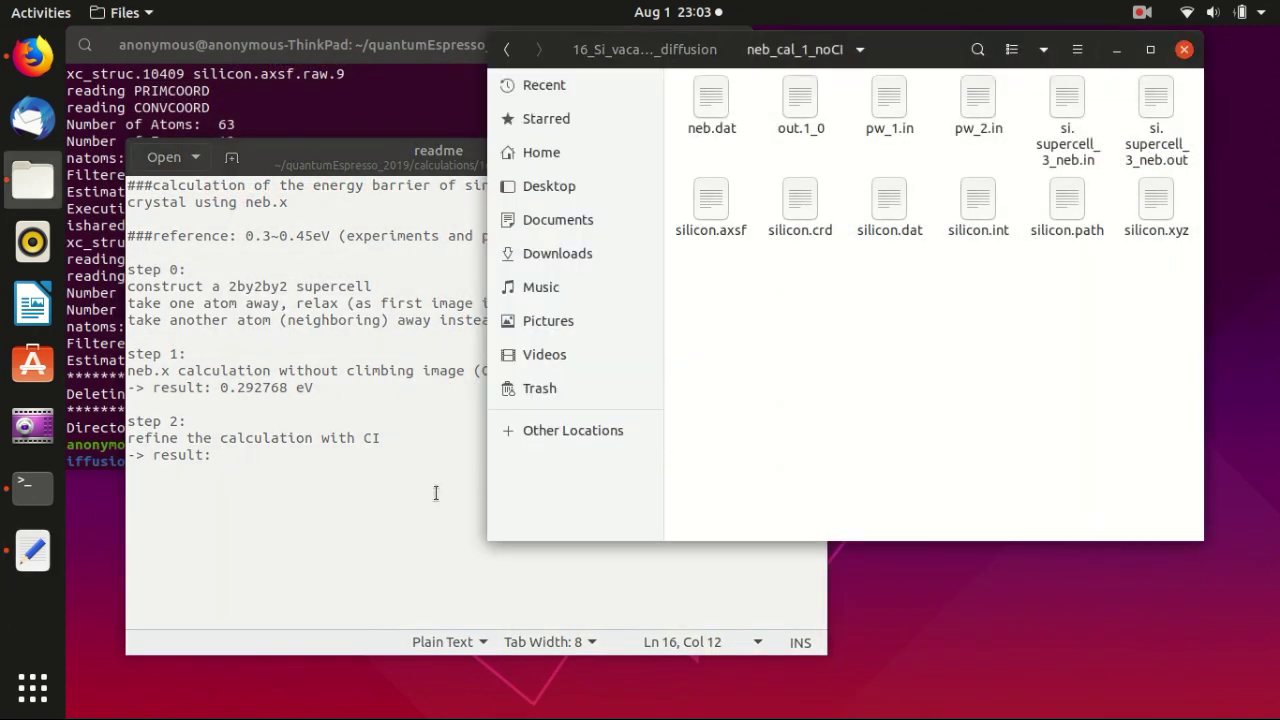
Raise the readme and review the step 0 notes about the vacancy atom.
click(410, 452)
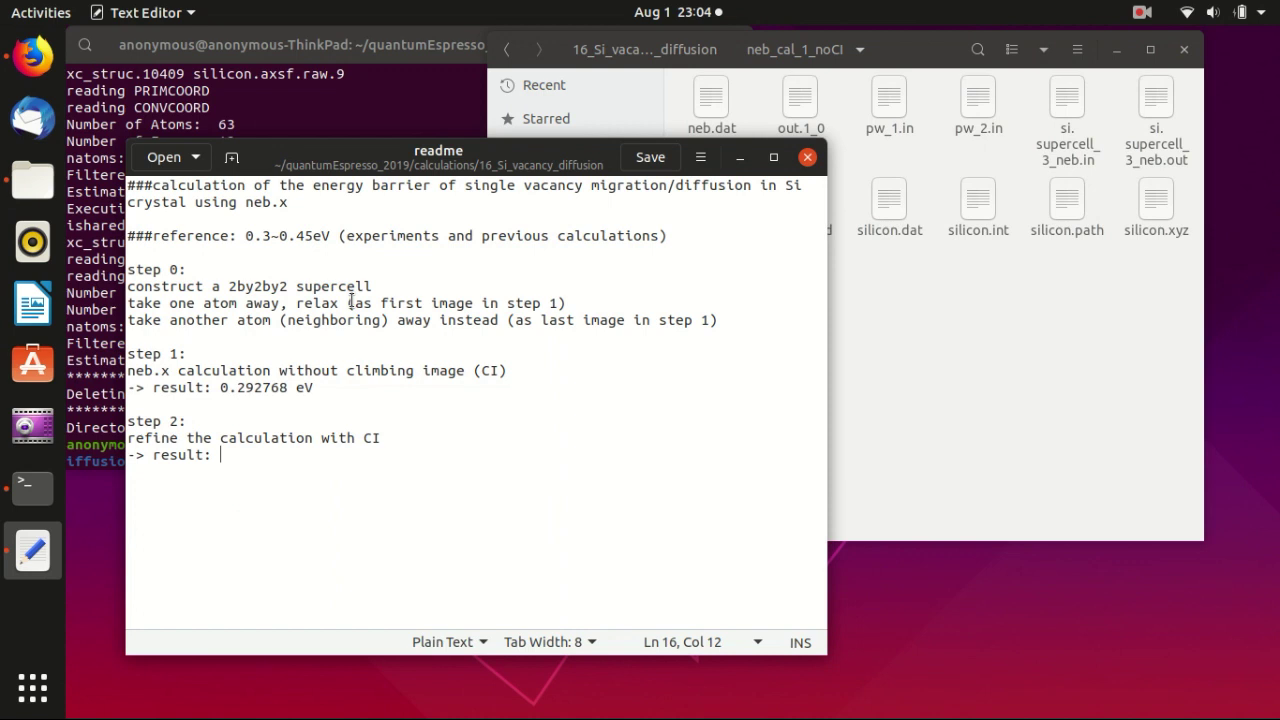
drag(168, 305, 292, 332)
click(234, 305)
click(226, 330)
click(340, 407)
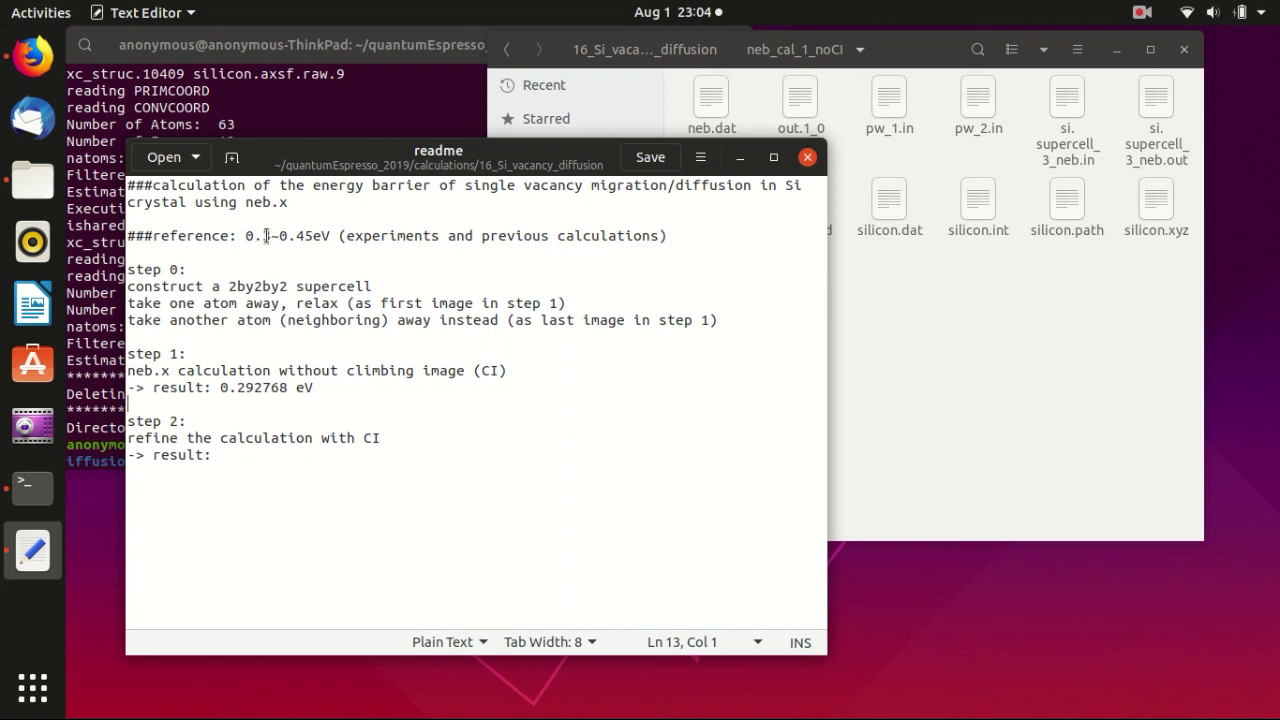
Review the step 2 'refine the calculation with CI' entry, whose result is still blank.
click(264, 414)
click(281, 438)
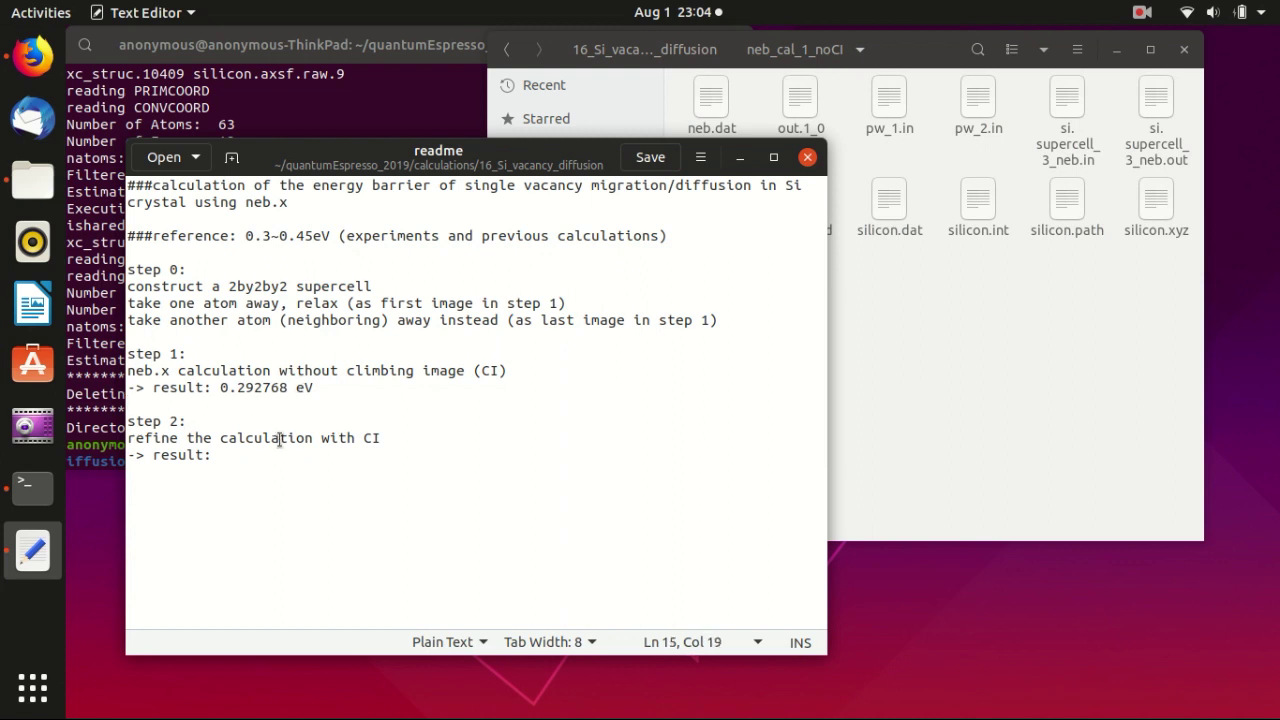
click(383, 438)
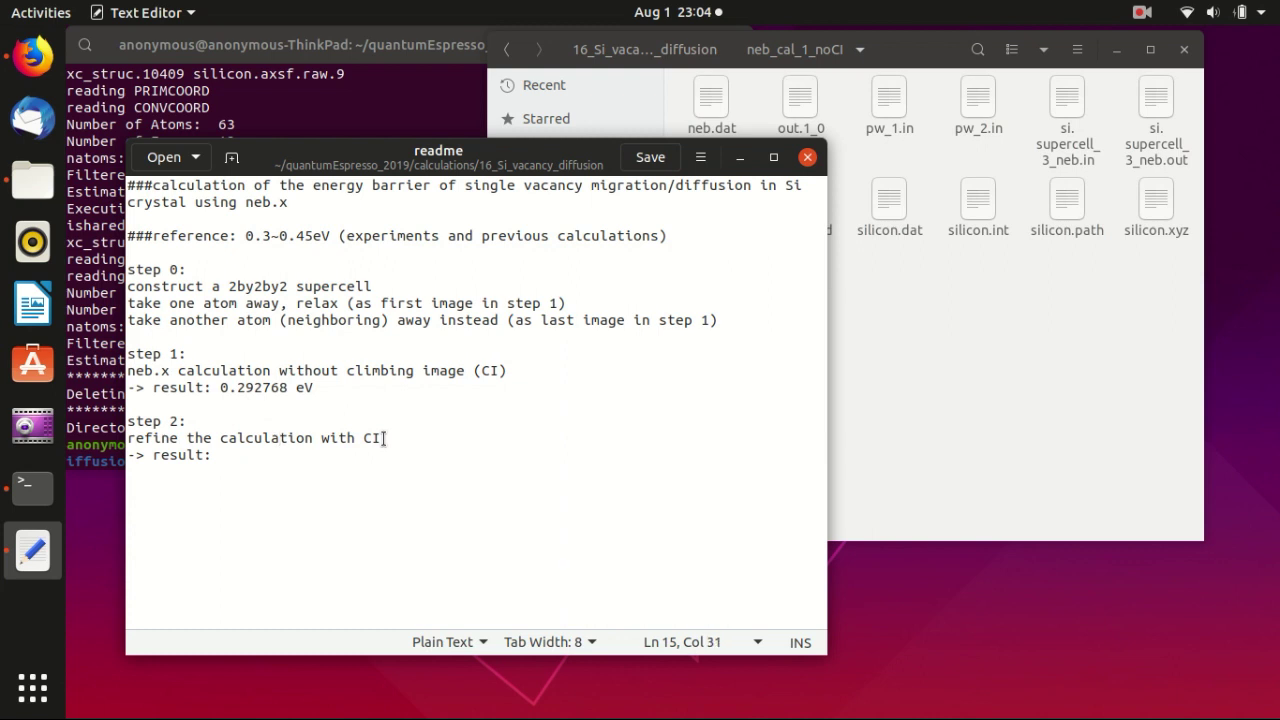